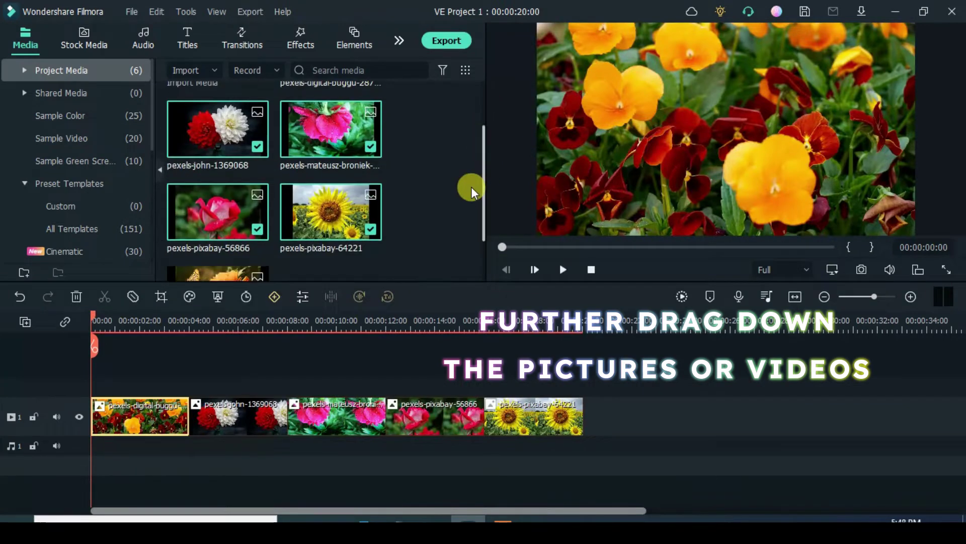
- Append the pexels-pixabay-87452 image after the sunflower clip on video track 1 and return the playhead to the start
{"action": "left_click_drag", "start_coordinate": [206, 225], "coordinate": [604, 413]}
{"action": "left_click_drag", "start_coordinate": [92, 316], "coordinate": [189, 330]}
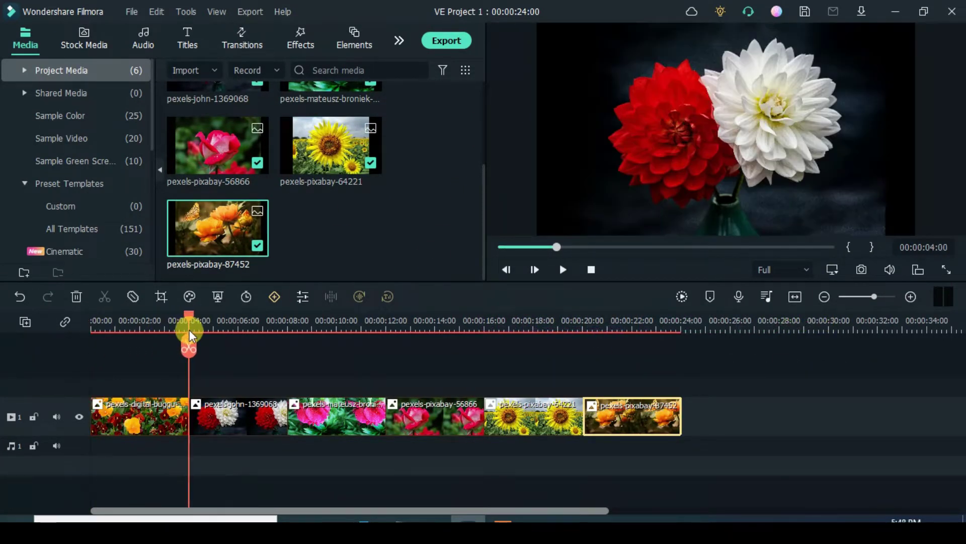
{"action": "left_click_drag", "start_coordinate": [182, 370], "coordinate": [45, 319]}
- Apply Crop to Fit to the first flower clip on the timeline
{"action": "left_click", "coordinate": [122, 415]}
{"action": "right_click", "coordinate": [121, 415]}
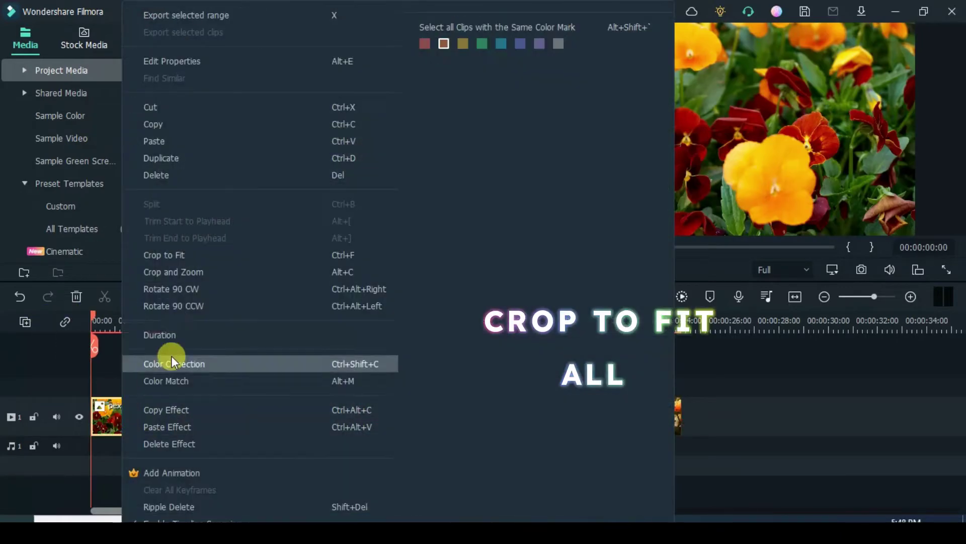
{"action": "left_click", "coordinate": [150, 255]}
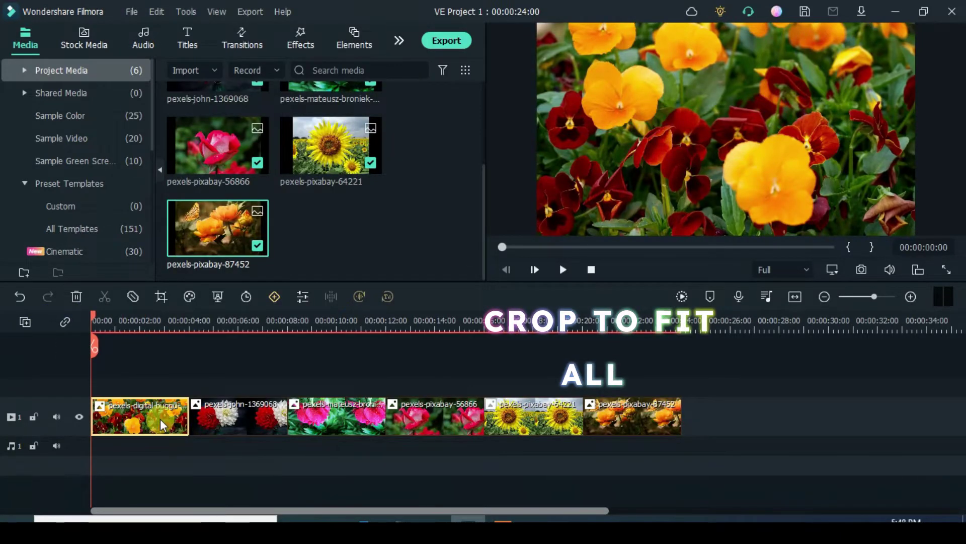
- Copy the first clip's crop effect and paste it onto the other five image clips
{"action": "right_click", "coordinate": [160, 418]}
{"action": "left_click", "coordinate": [192, 410]}
{"action": "left_click_drag", "start_coordinate": [240, 370], "coordinate": [671, 413]}
{"action": "right_click", "coordinate": [269, 411]}
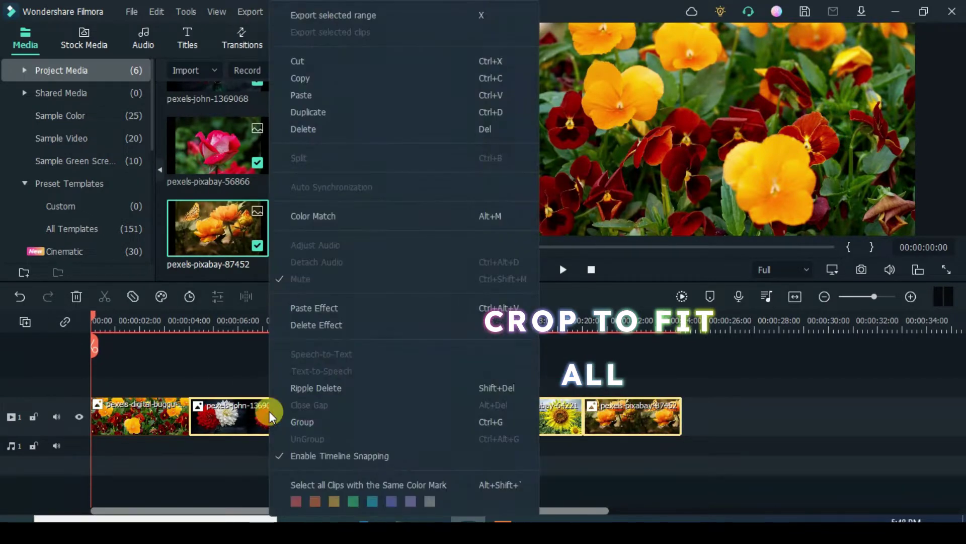
{"action": "left_click", "coordinate": [318, 308]}
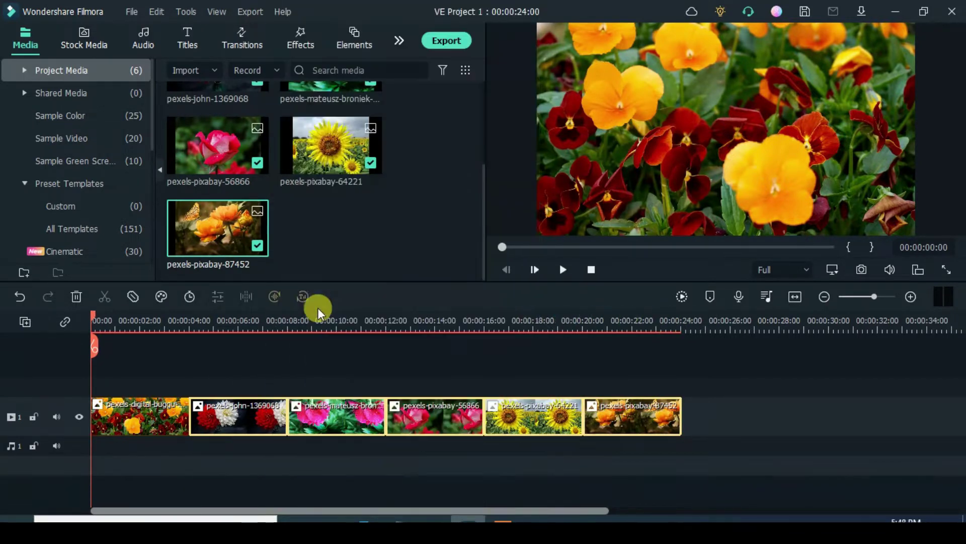
- Apply the Warm Max preset to the first clip through Advanced Color Correction
{"action": "left_click", "coordinate": [156, 412]}
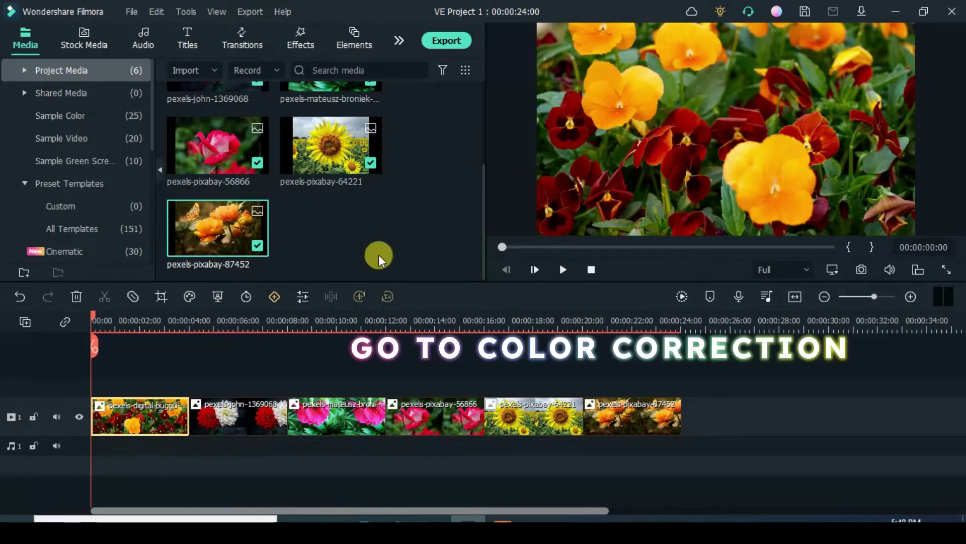
{"action": "left_click", "coordinate": [194, 297]}
{"action": "left_click", "coordinate": [229, 316]}
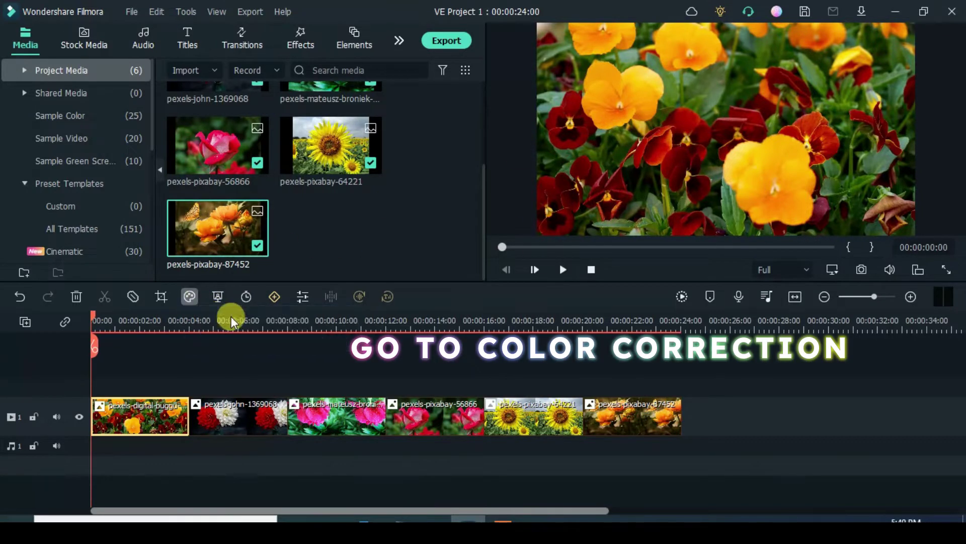
{"action": "left_click_drag", "start_coordinate": [300, 157], "coordinate": [231, 246]}
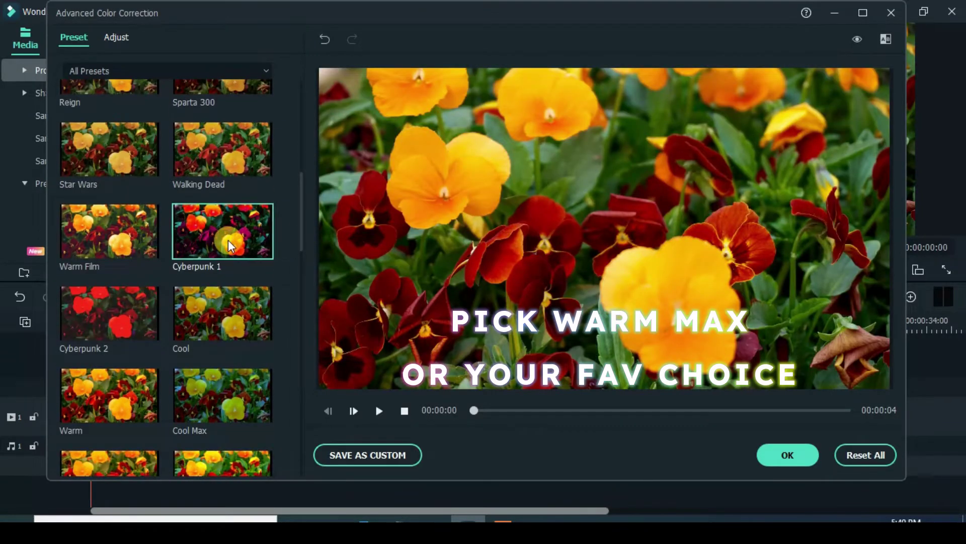
{"action": "left_click", "coordinate": [231, 246]}
{"action": "left_click_drag", "start_coordinate": [305, 230], "coordinate": [300, 274]}
{"action": "left_click", "coordinate": [88, 270]}
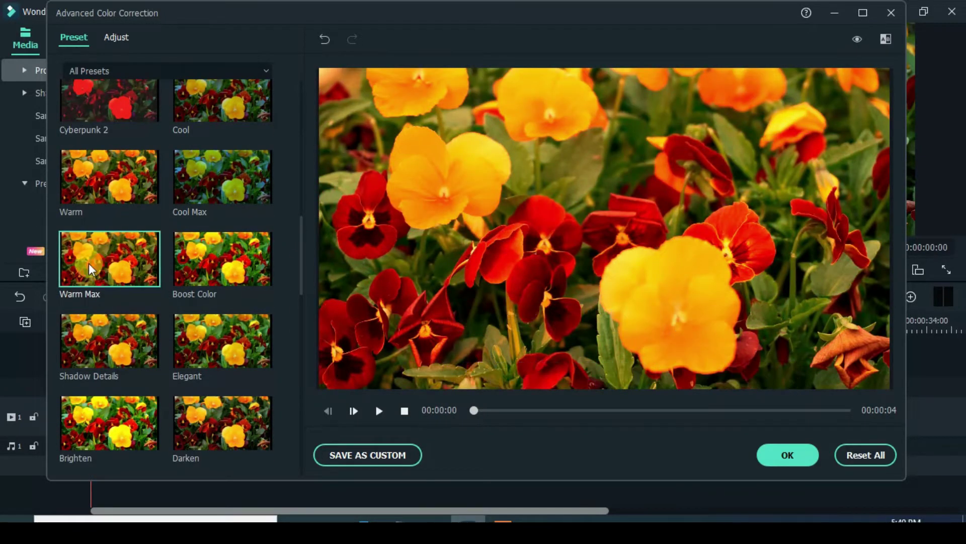
{"action": "left_click", "coordinate": [788, 455]}
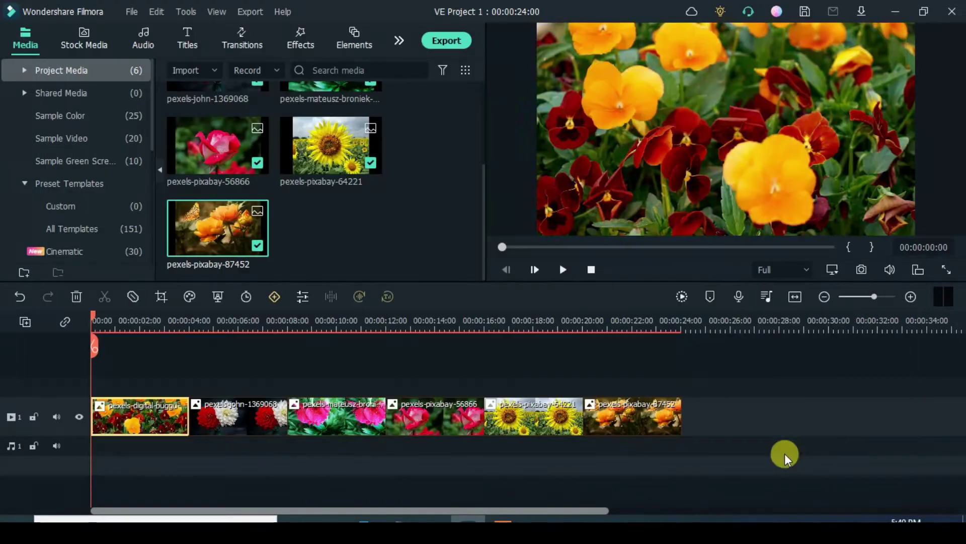
- Copy the first clip's color effect and paste it onto the remaining five image clips
{"action": "right_click", "coordinate": [159, 415]}
{"action": "left_click", "coordinate": [207, 409]}
{"action": "left_click_drag", "start_coordinate": [229, 371], "coordinate": [704, 430]}
{"action": "right_click", "coordinate": [274, 425]}
{"action": "left_click", "coordinate": [310, 306]}
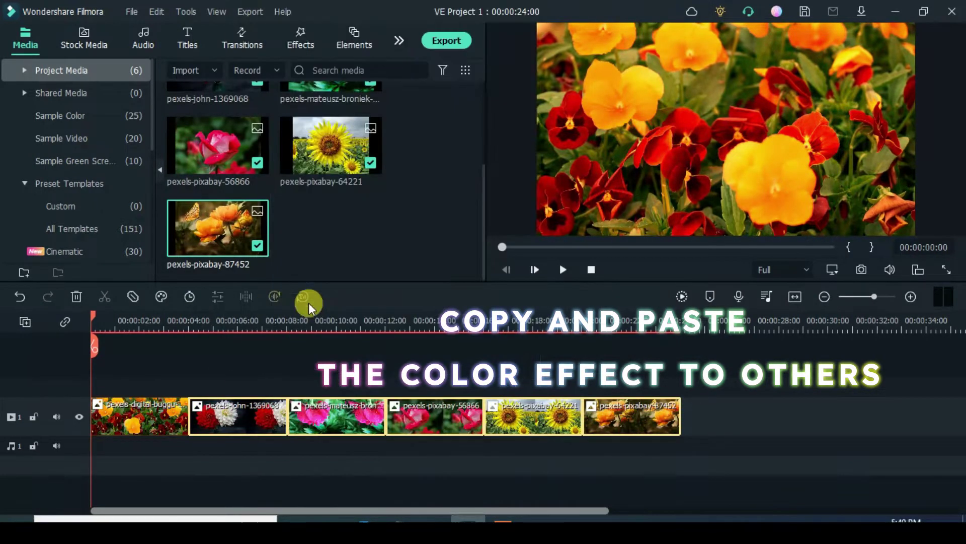
- Render the timeline for a preview playback and return to the beginning
{"action": "left_click", "coordinate": [683, 297]}
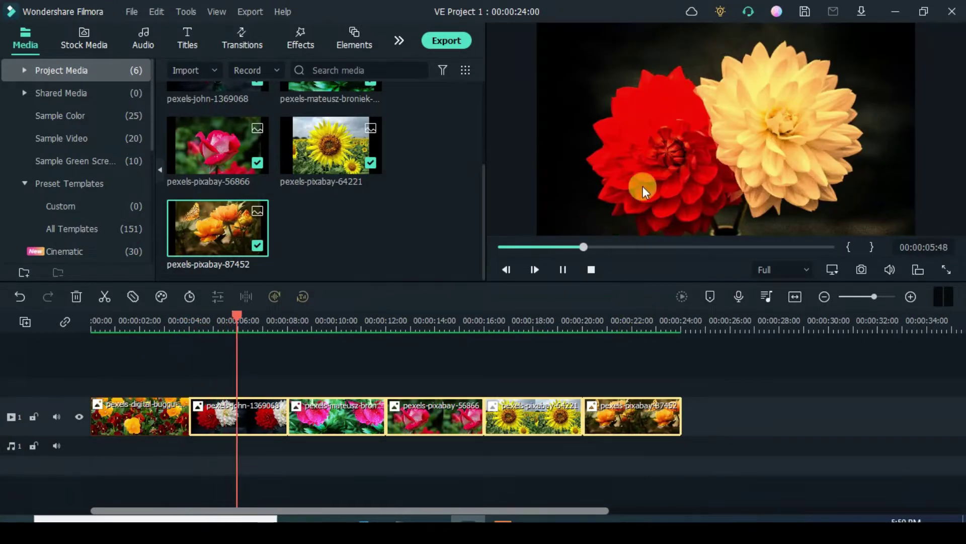
{"action": "left_click", "coordinate": [504, 246]}
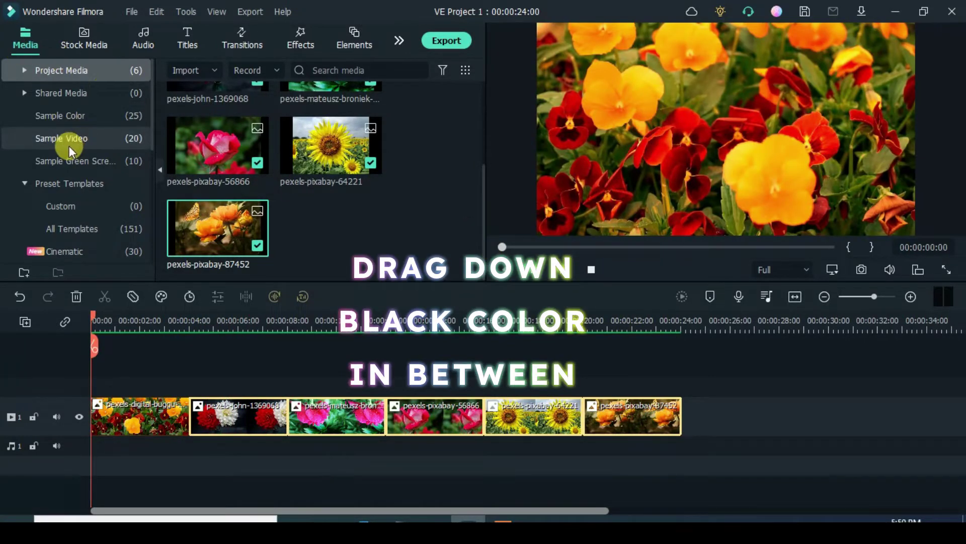
- Place the Black sample color on video track 2 above the cut between the first and second images
{"action": "left_click", "coordinate": [60, 115]}
{"action": "left_click_drag", "start_coordinate": [483, 128], "coordinate": [485, 87]}
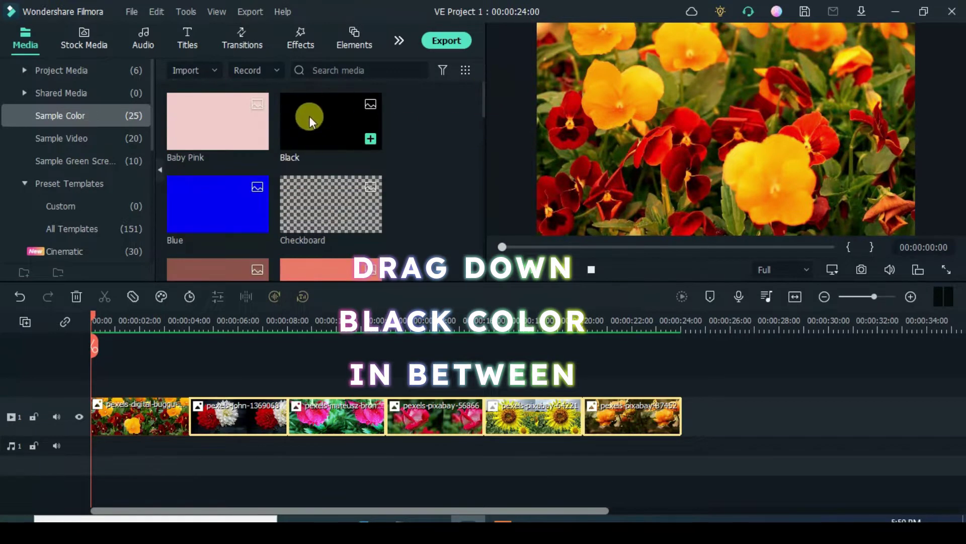
{"action": "left_click_drag", "start_coordinate": [309, 115], "coordinate": [197, 370]}
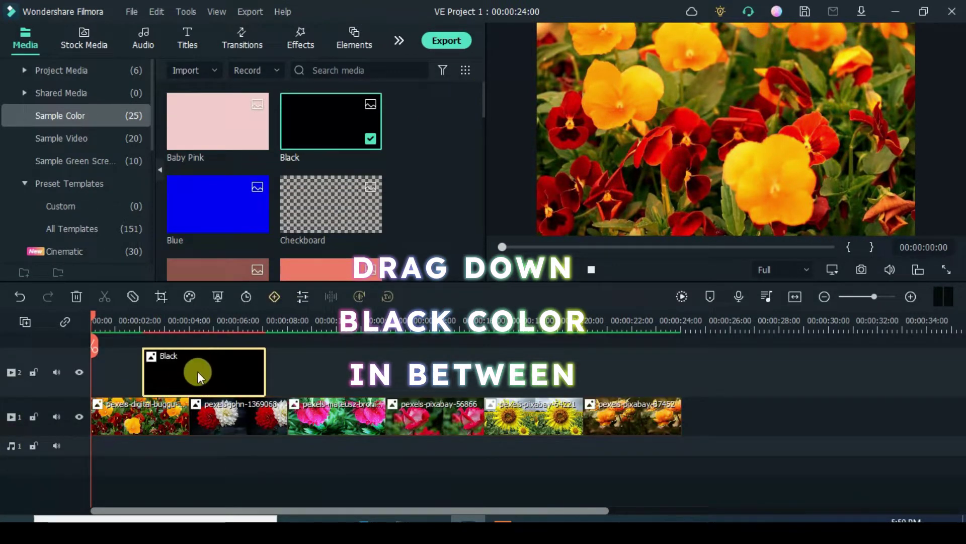
- Set the Black clip's duration to 00:00:01:30
{"action": "left_click", "coordinate": [244, 296]}
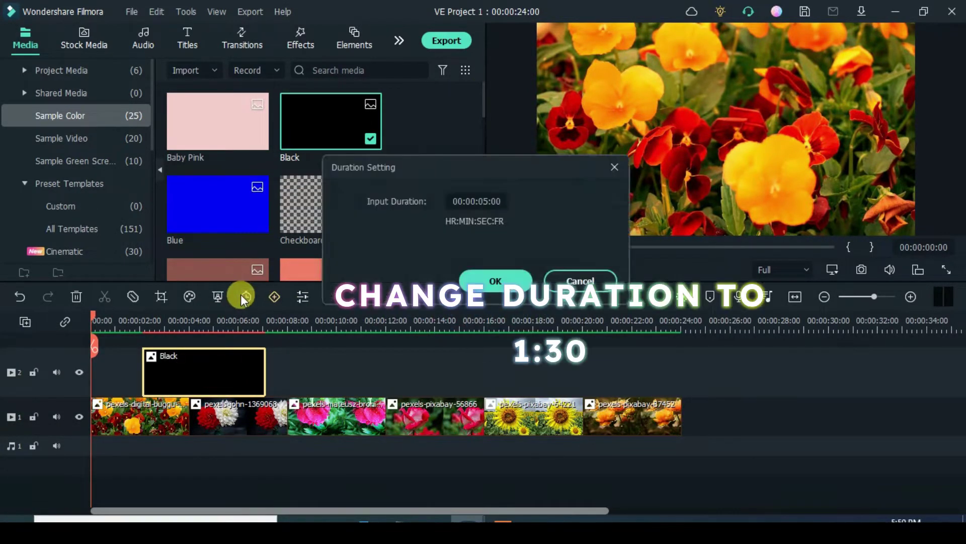
{"action": "left_click", "coordinate": [490, 202]}
{"action": "key", "text": "BackSpace"}
{"action": "type", "text": "1"}
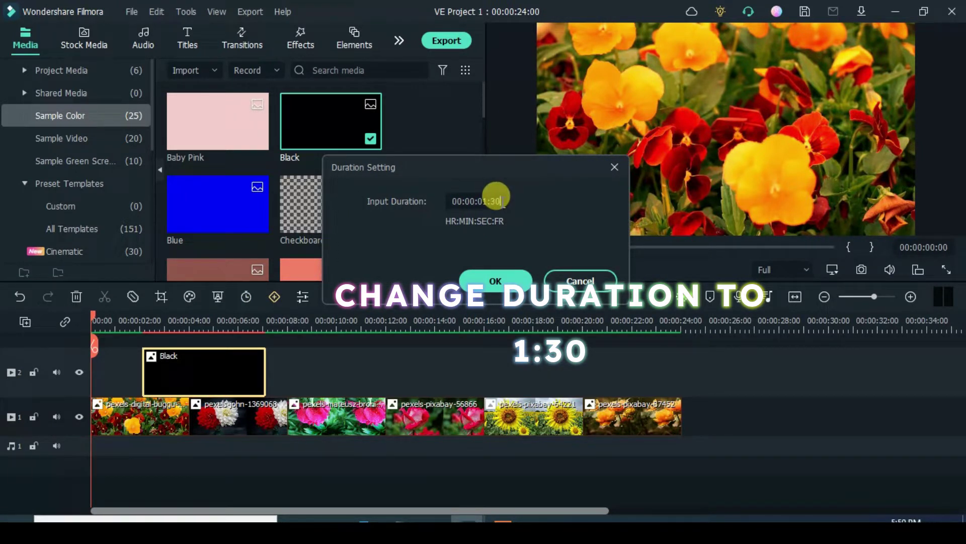
{"action": "left_click", "coordinate": [495, 281]}
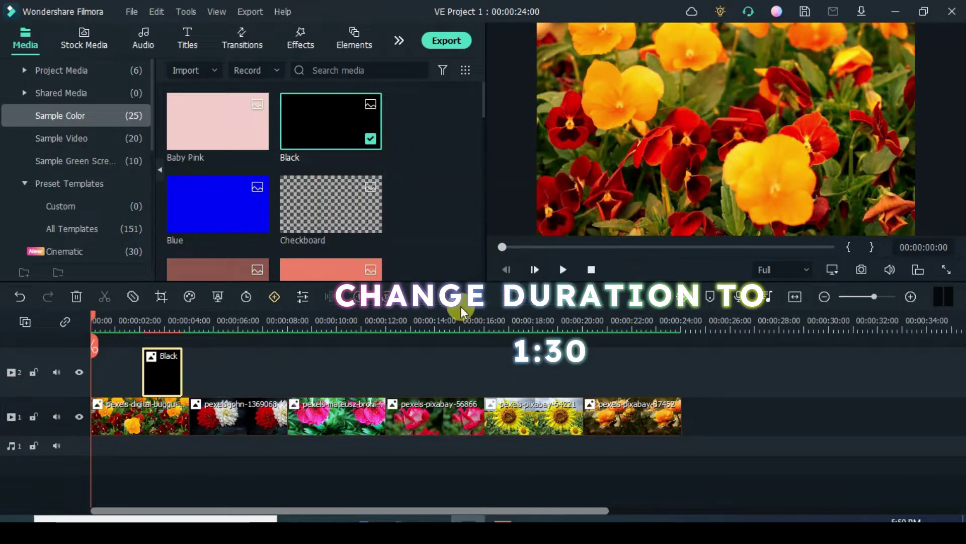
- Center the Black clip over the cut between the first two images, starting at 00:00:03:09
{"action": "left_click_drag", "start_coordinate": [160, 375], "coordinate": [191, 376]}
{"action": "scroll", "coordinate": [248, 319], "scroll_direction": "up", "scroll_amount": 4}
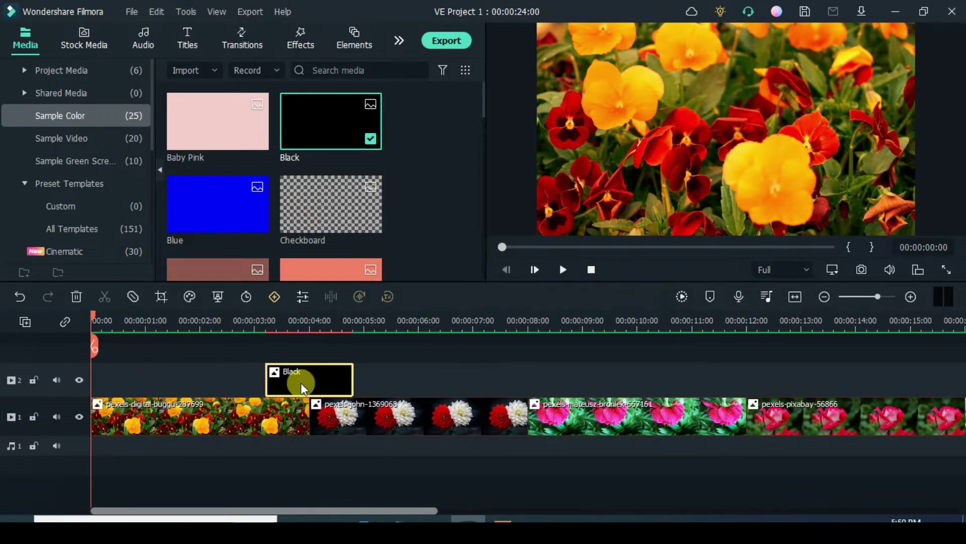
{"action": "left_click_drag", "start_coordinate": [93, 316], "coordinate": [264, 331]}
{"action": "left_click_drag", "start_coordinate": [277, 376], "coordinate": [306, 381]}
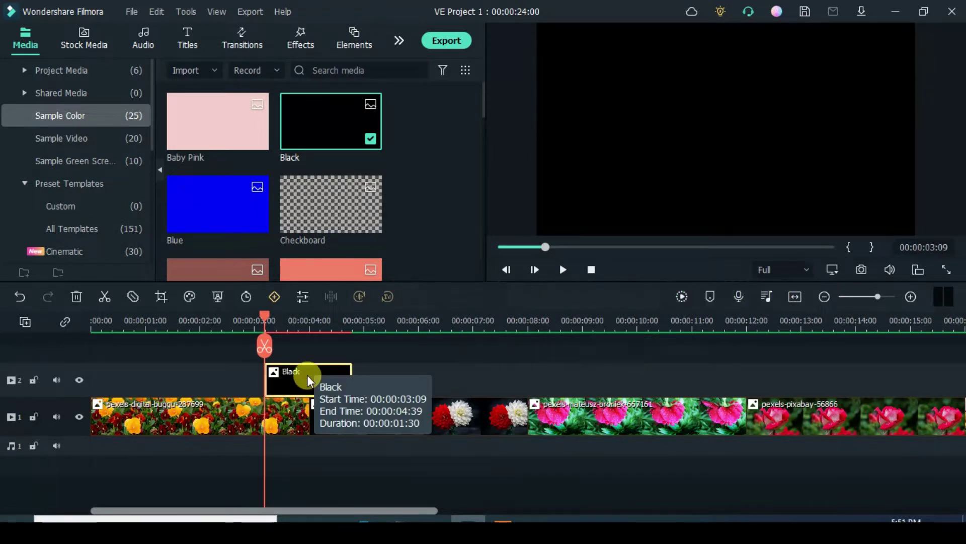
- Open the Black clip's settings, add a marker at its middle over the cut, and return the playhead to its start
{"action": "double_click", "coordinate": [309, 379]}
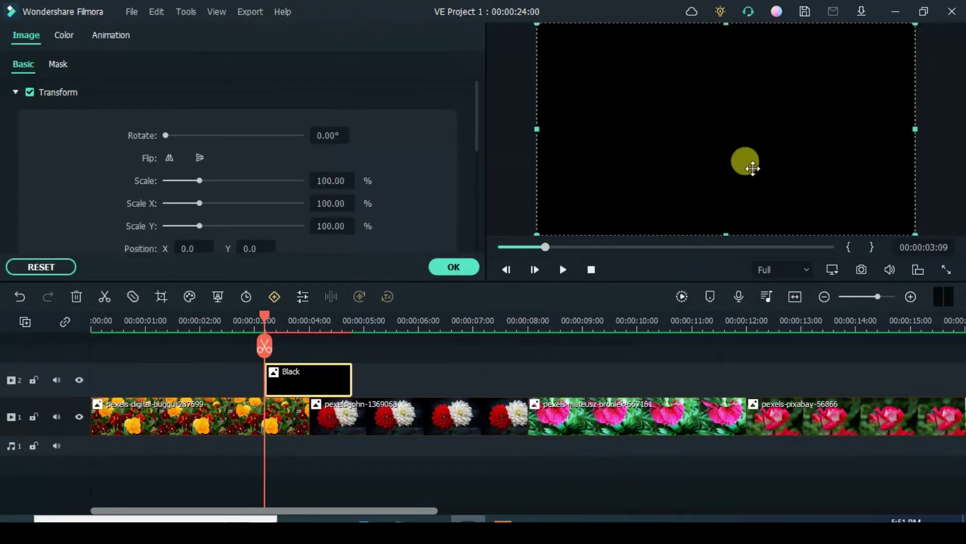
{"action": "left_click_drag", "start_coordinate": [264, 318], "coordinate": [310, 322]}
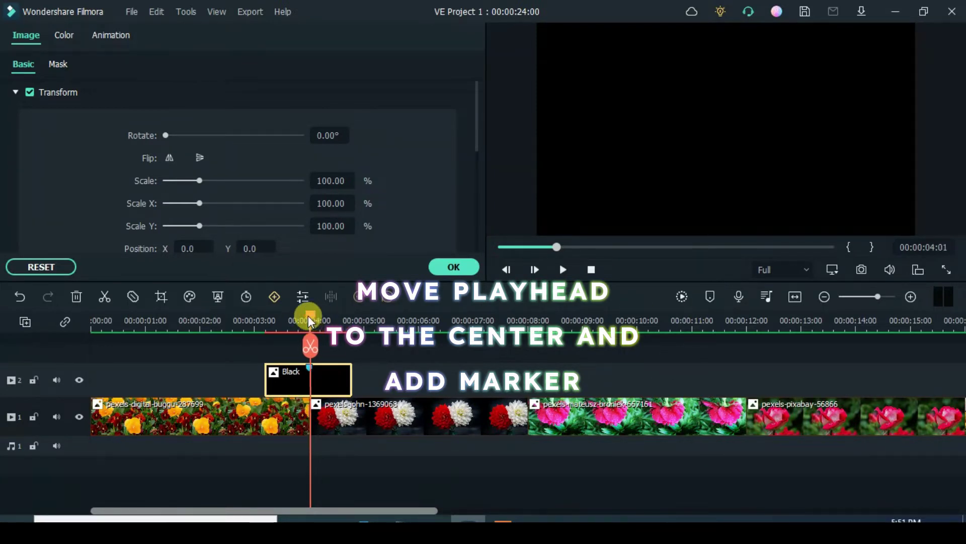
{"action": "left_click_drag", "start_coordinate": [310, 320], "coordinate": [267, 322]}
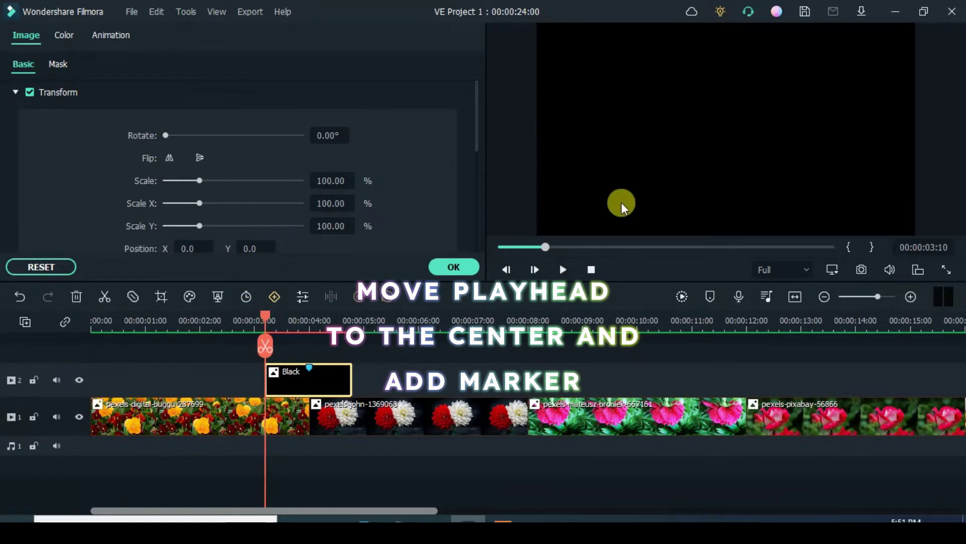
- Lower the Black clip's tone contrast to -100
{"action": "left_click", "coordinate": [65, 35]}
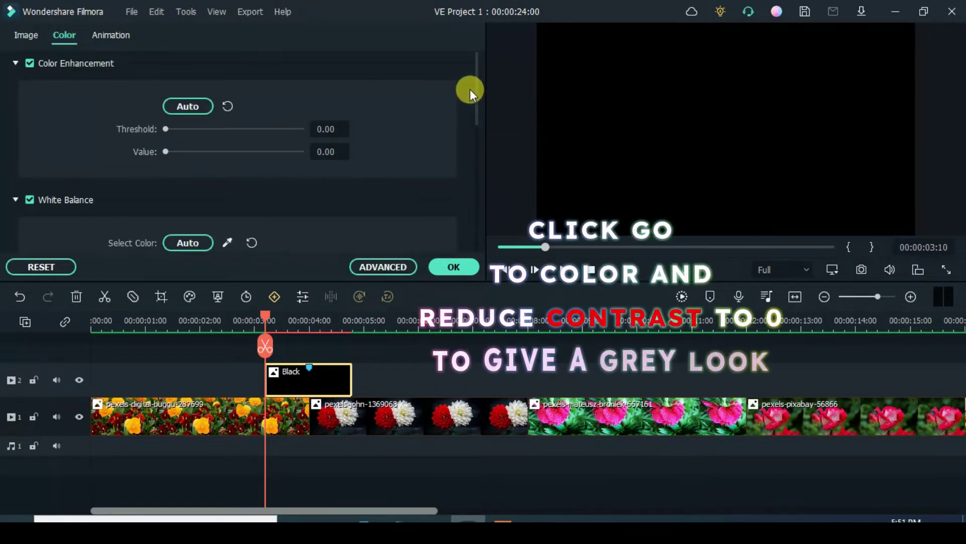
{"action": "left_click_drag", "start_coordinate": [470, 89], "coordinate": [478, 166]}
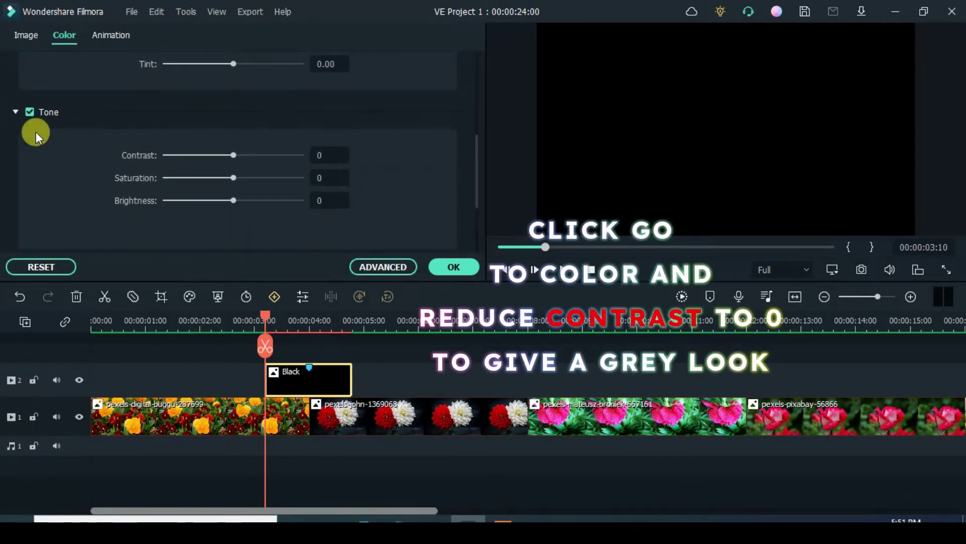
{"action": "left_click_drag", "start_coordinate": [233, 154], "coordinate": [141, 154]}
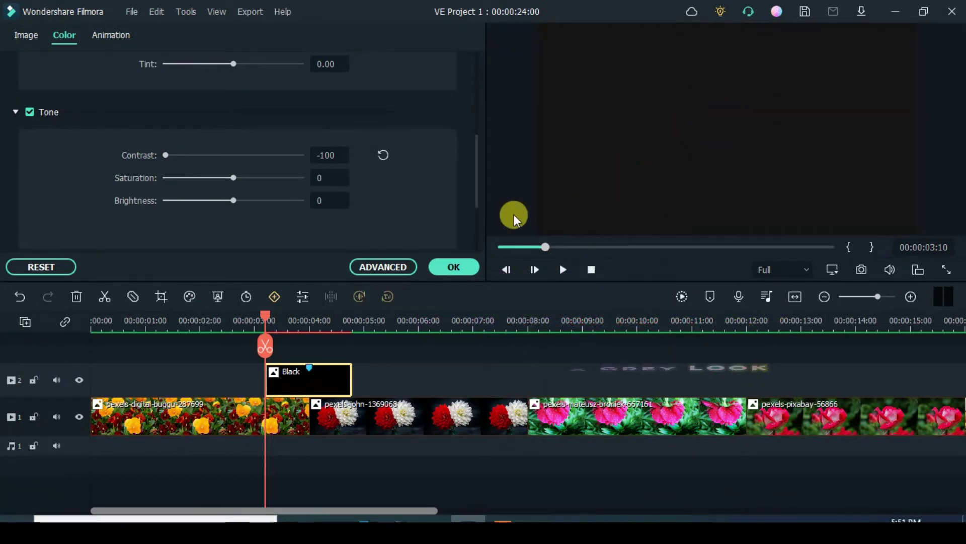
- Apply a Single line mask to the Black clip
{"action": "left_click", "coordinate": [22, 35]}
{"action": "left_click", "coordinate": [57, 63]}
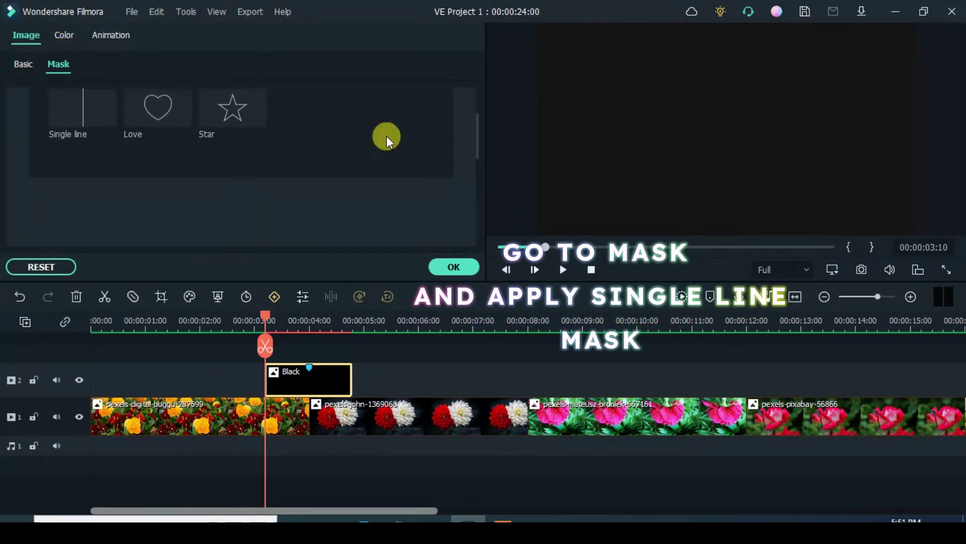
{"action": "left_click_drag", "start_coordinate": [476, 143], "coordinate": [477, 98]}
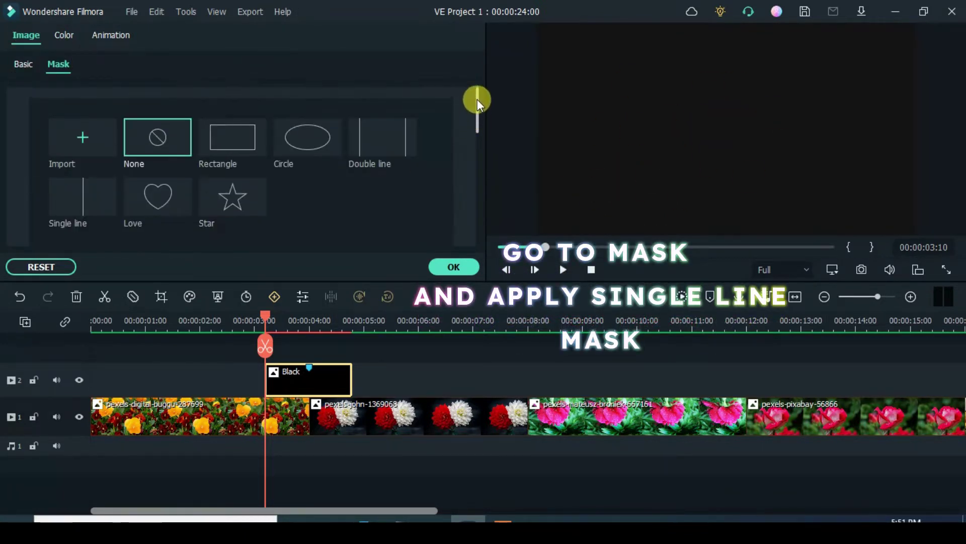
{"action": "left_click", "coordinate": [79, 201]}
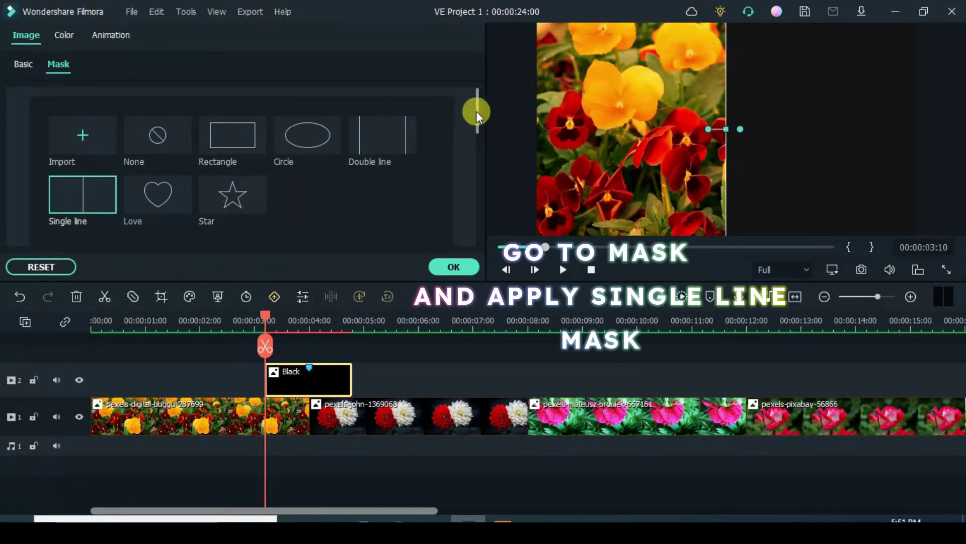
- Add a mask keyframe at the Black clip's start with blur strength 5% and X position 118
{"action": "left_click_drag", "start_coordinate": [476, 111], "coordinate": [490, 155]}
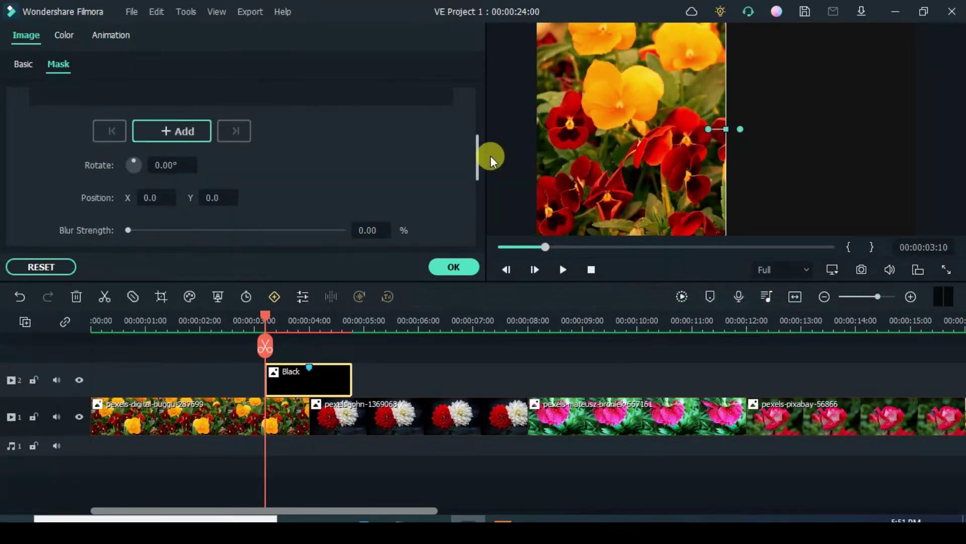
{"action": "left_click", "coordinate": [182, 130]}
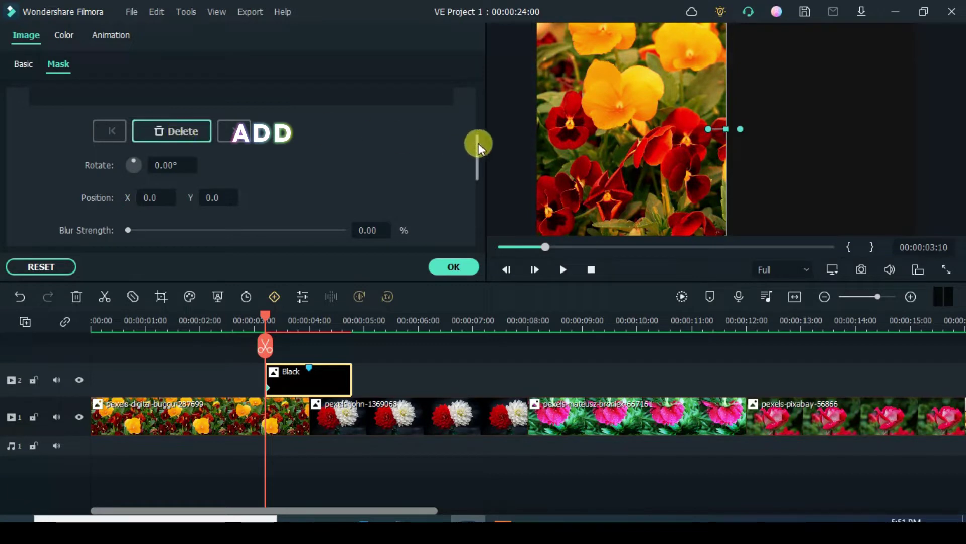
{"action": "left_click_drag", "start_coordinate": [479, 143], "coordinate": [475, 157]}
{"action": "left_click", "coordinate": [372, 180]}
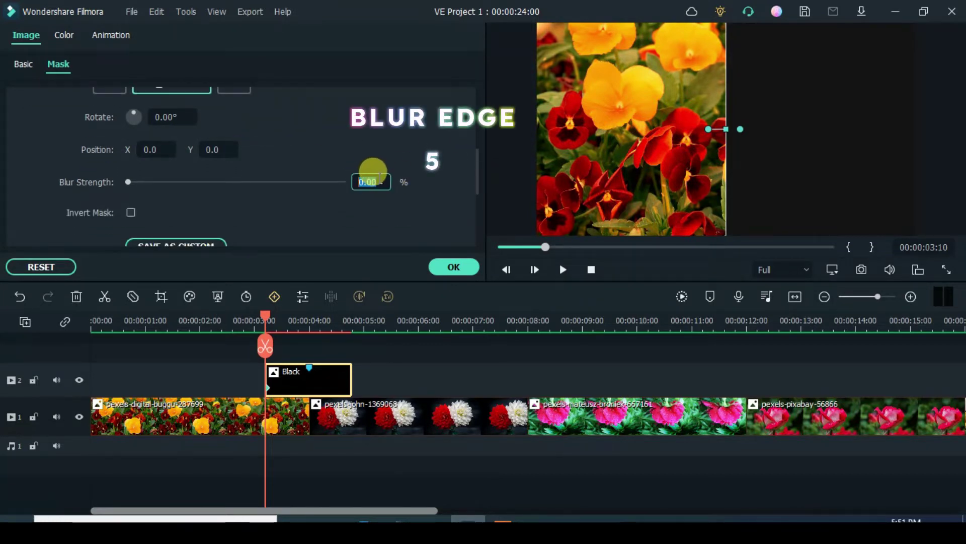
{"action": "type", "text": "5"}
{"action": "key", "text": "Return"}
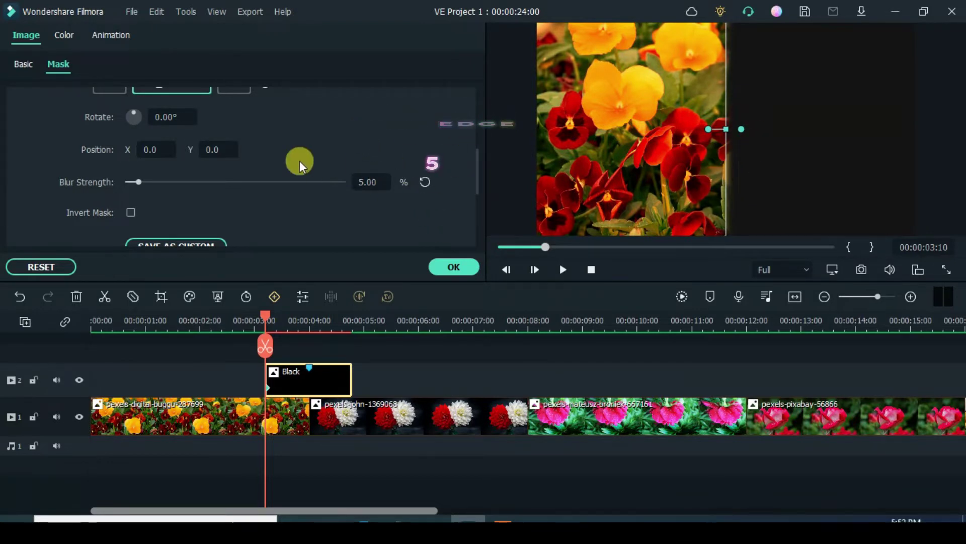
{"action": "left_click_drag", "start_coordinate": [150, 150], "coordinate": [224, 149]}
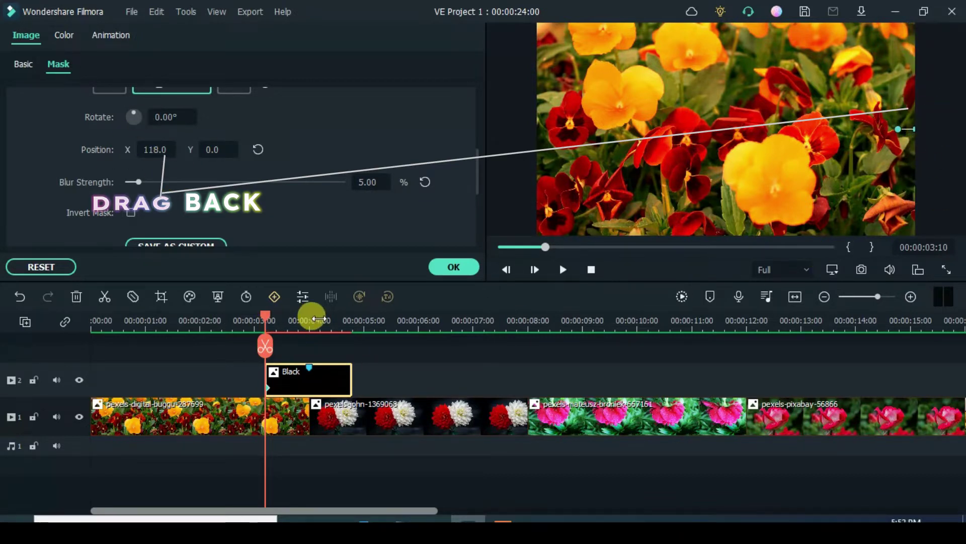
- Add Black clip mask keyframes with X position -118 at the marker and 118 at the clip's end
{"action": "scroll", "coordinate": [363, 318], "scroll_direction": "up", "scroll_amount": 2}
{"action": "scroll", "coordinate": [369, 318], "scroll_direction": "up", "scroll_amount": 1}
{"action": "left_click_drag", "start_coordinate": [266, 318], "coordinate": [354, 318]}
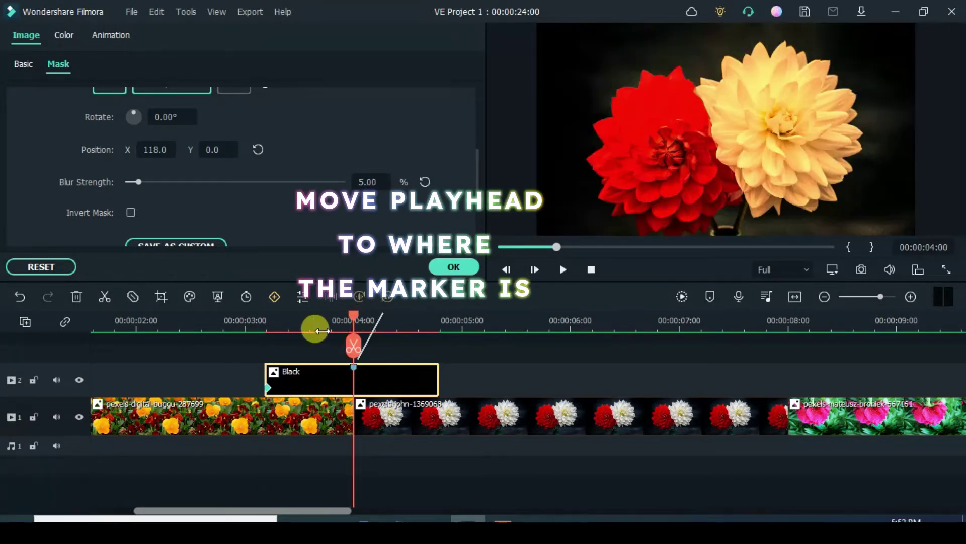
{"action": "left_click_drag", "start_coordinate": [168, 155], "coordinate": [55, 155]}
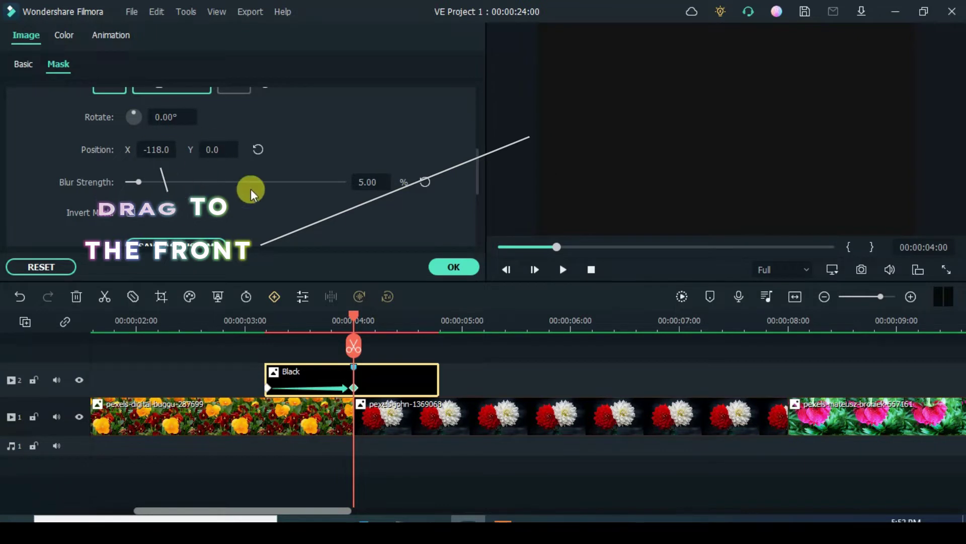
{"action": "left_click_drag", "start_coordinate": [355, 319], "coordinate": [436, 318]}
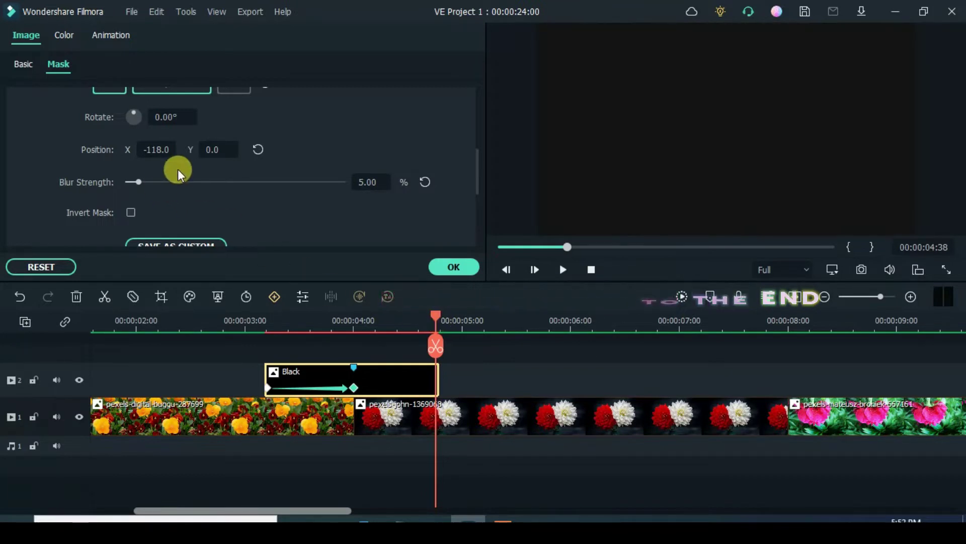
{"action": "left_click_drag", "start_coordinate": [149, 149], "coordinate": [265, 149]}
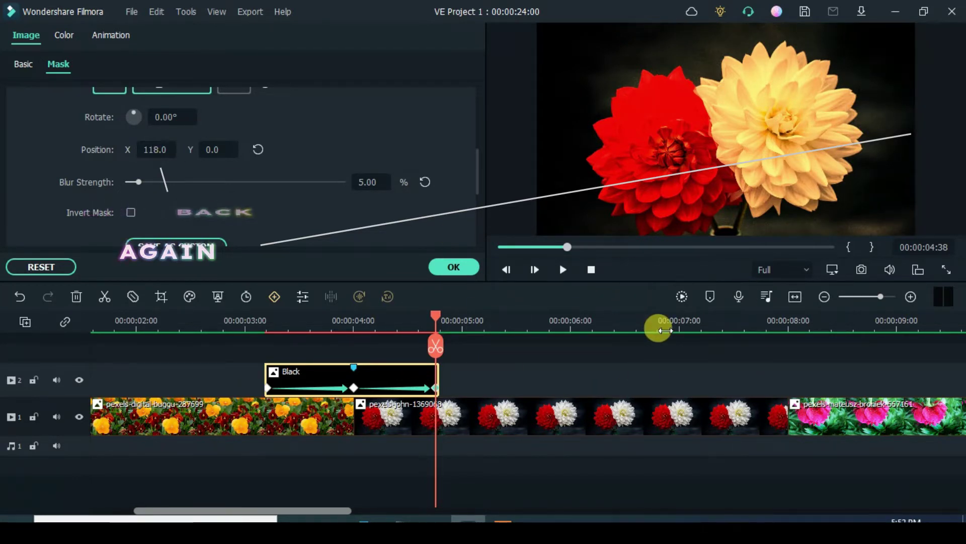
- Play back the masked Black clip transition between the first two images and return the playhead to the clip's start
{"action": "left_click_drag", "start_coordinate": [658, 325], "coordinate": [579, 308]}
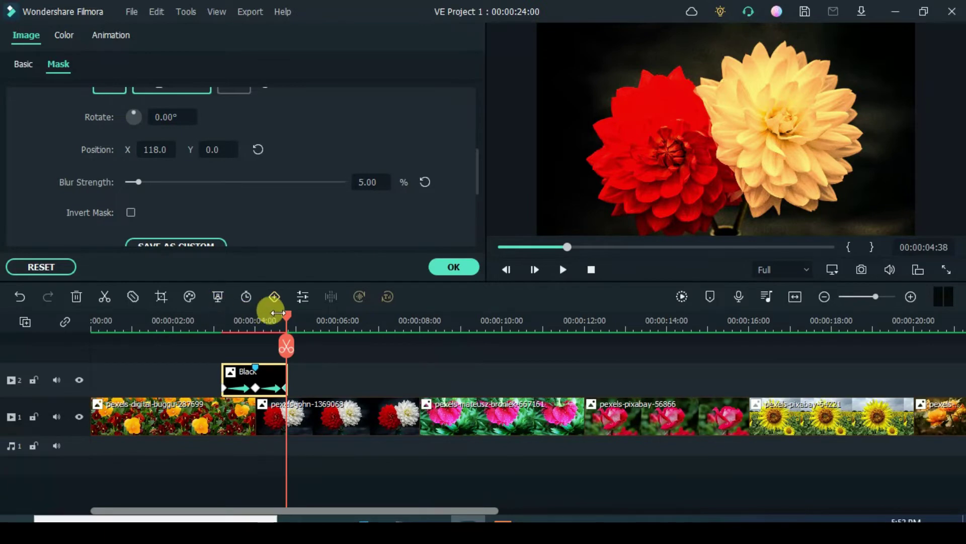
{"action": "left_click_drag", "start_coordinate": [277, 313], "coordinate": [174, 317]}
{"action": "key", "text": "space"}
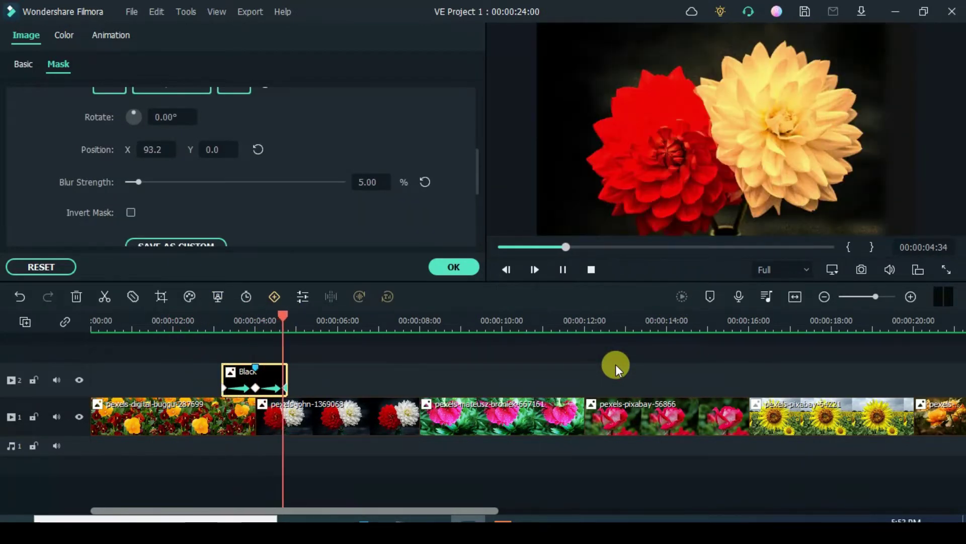
{"action": "left_click", "coordinate": [518, 247]}
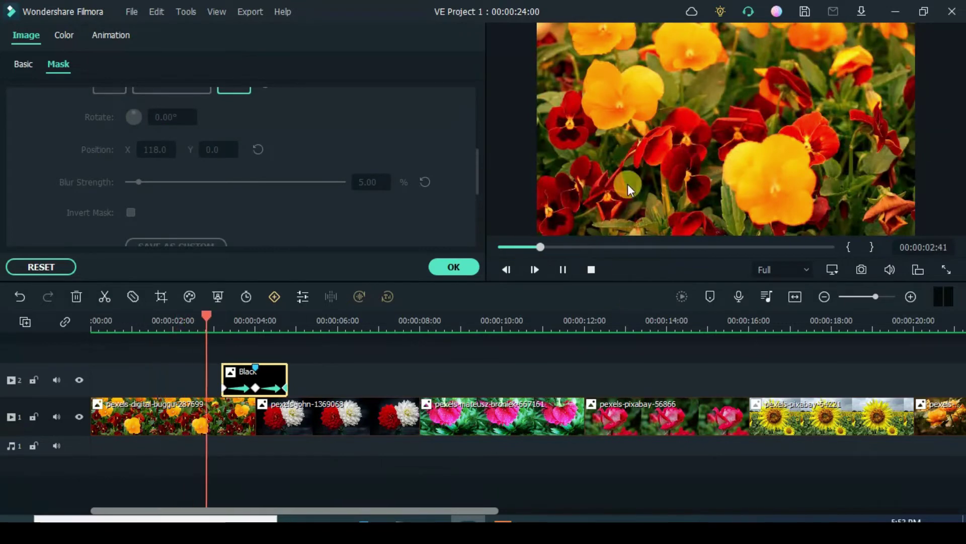
{"action": "left_click", "coordinate": [564, 274]}
{"action": "left_click_drag", "start_coordinate": [319, 335], "coordinate": [220, 316]}
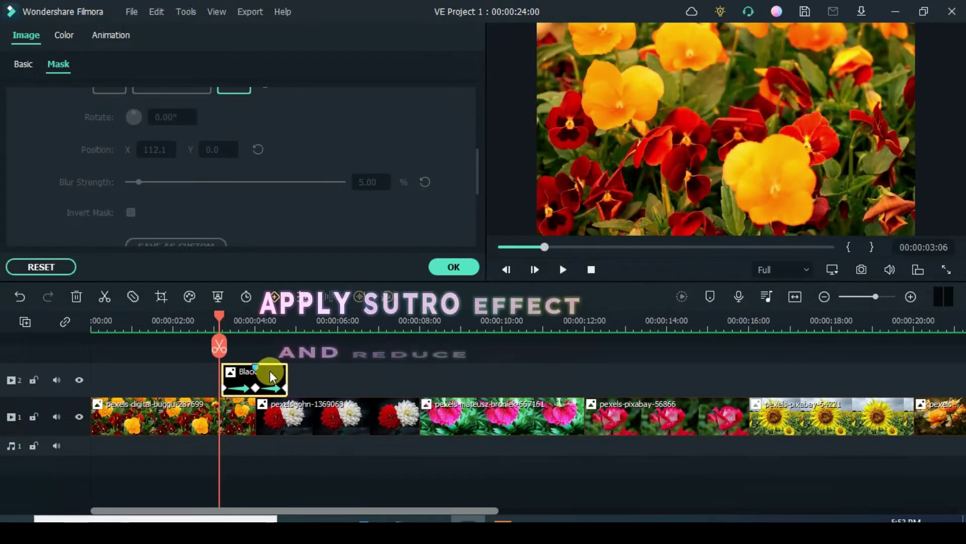
- Confirm the mask settings and apply the Sutro effect to the Black clip
{"action": "left_click", "coordinate": [450, 267]}
{"action": "left_click", "coordinate": [297, 39]}
{"action": "left_click", "coordinate": [99, 93]}
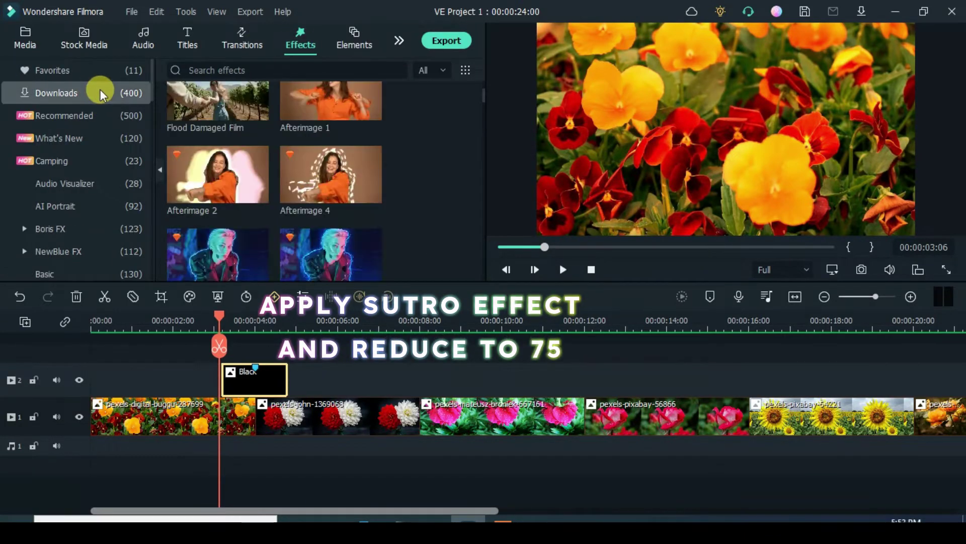
{"action": "left_click", "coordinate": [75, 71]}
{"action": "left_click_drag", "start_coordinate": [483, 221], "coordinate": [467, 187]}
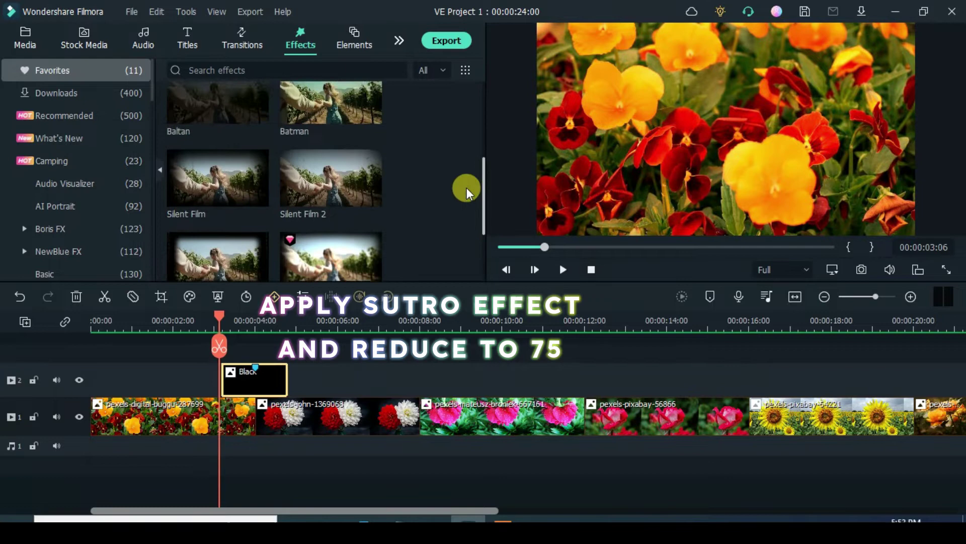
{"action": "left_click", "coordinate": [92, 96]}
{"action": "left_click", "coordinate": [232, 64]}
{"action": "type", "text": "sutr"}
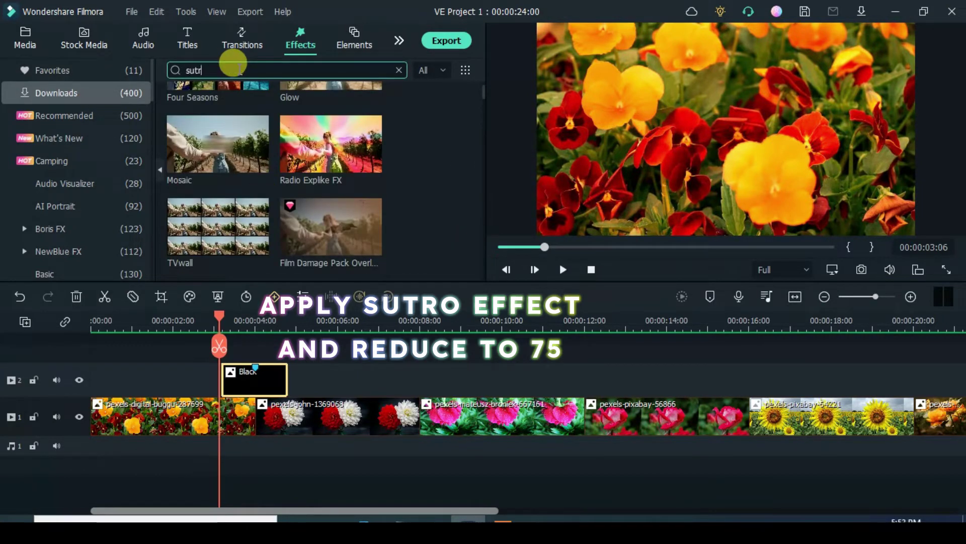
{"action": "type", "text": "o"}
{"action": "left_click_drag", "start_coordinate": [216, 150], "coordinate": [276, 369]}
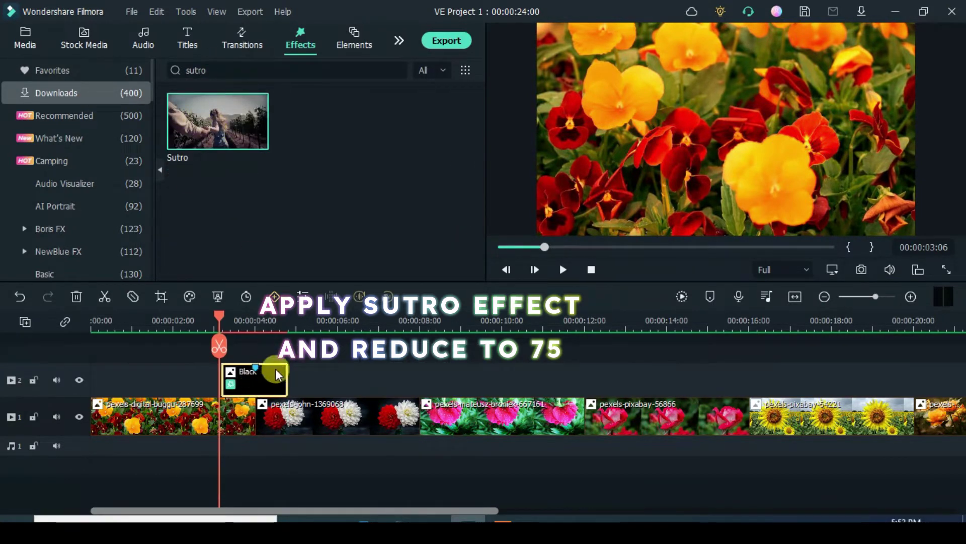
- Set the Sutro effect's opacity on the Black clip to 75
{"action": "double_click", "coordinate": [248, 379]}
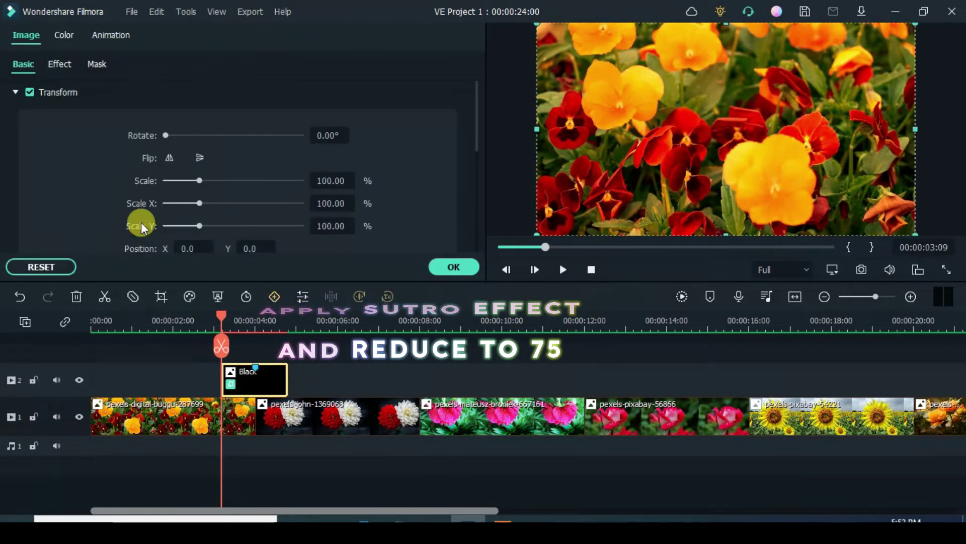
{"action": "left_click", "coordinate": [59, 63]}
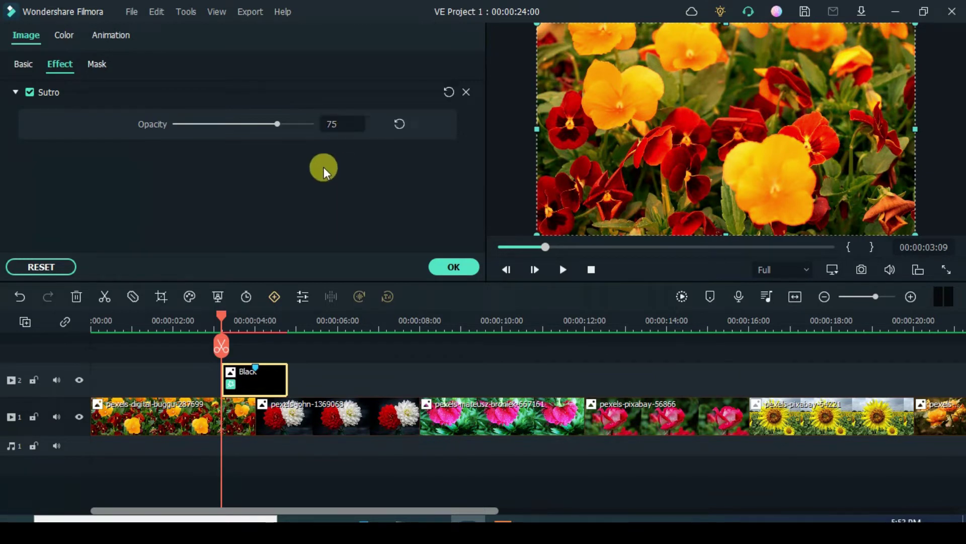
{"action": "left_click", "coordinate": [455, 267]}
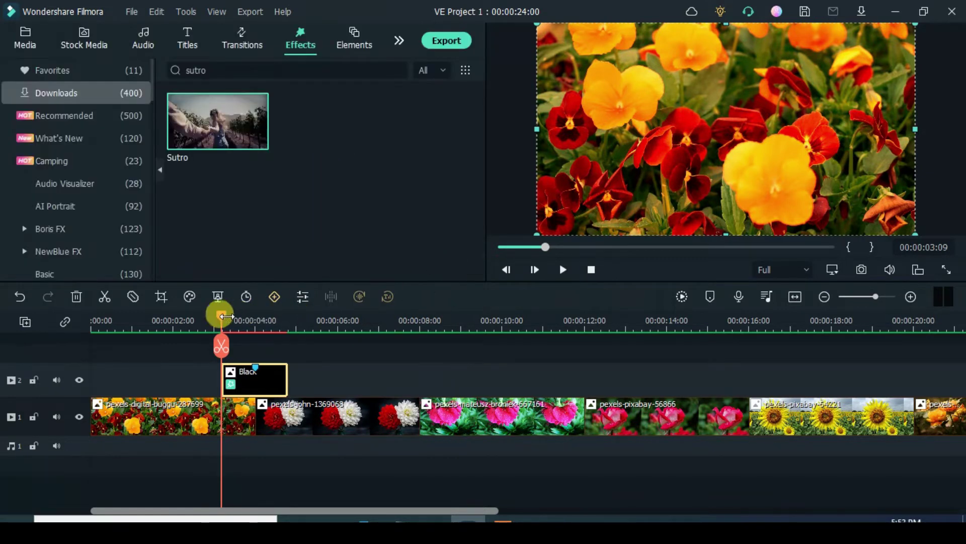
- Preview the transition with the Sutro effect and move the playhead back to the Black clip's start
{"action": "key", "text": "space"}
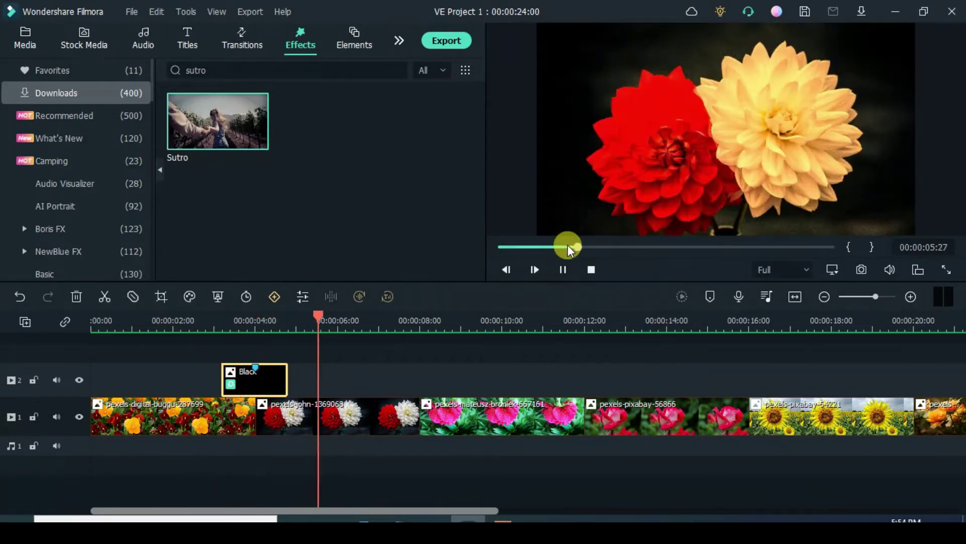
{"action": "left_click_drag", "start_coordinate": [568, 245], "coordinate": [538, 249]}
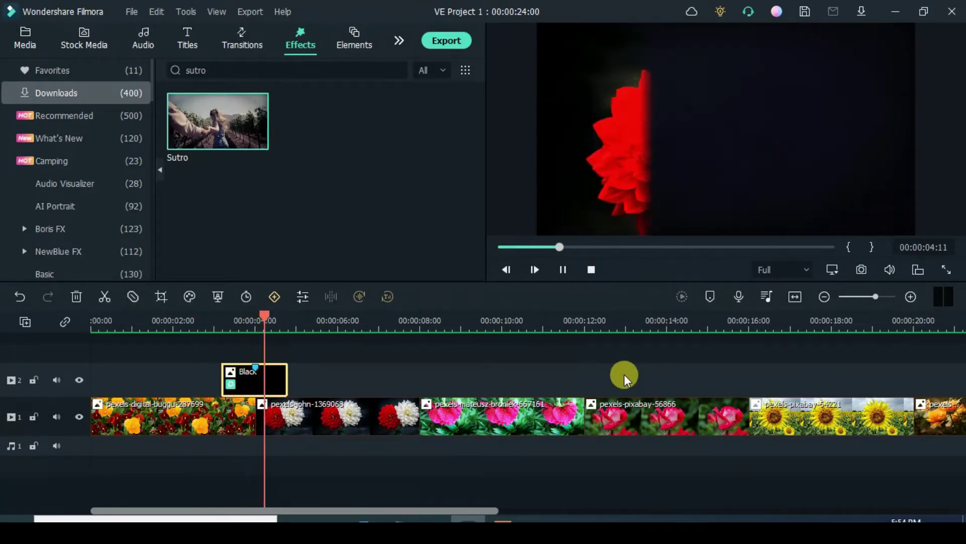
{"action": "left_click", "coordinate": [563, 269]}
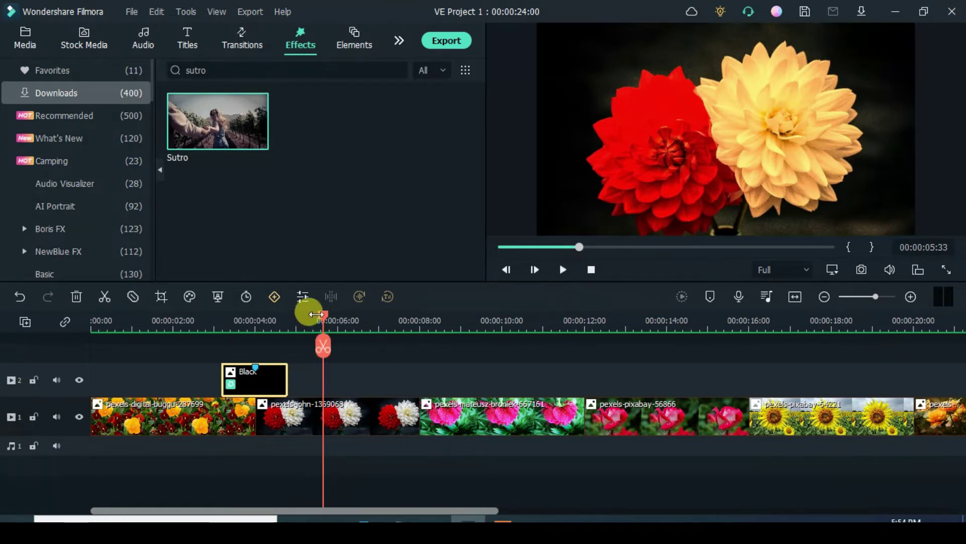
{"action": "left_click_drag", "start_coordinate": [316, 314], "coordinate": [221, 318]}
- Copy the Black clip and paste it at 00:00:07:09, over the cut between the second and third images
{"action": "left_click", "coordinate": [261, 379]}
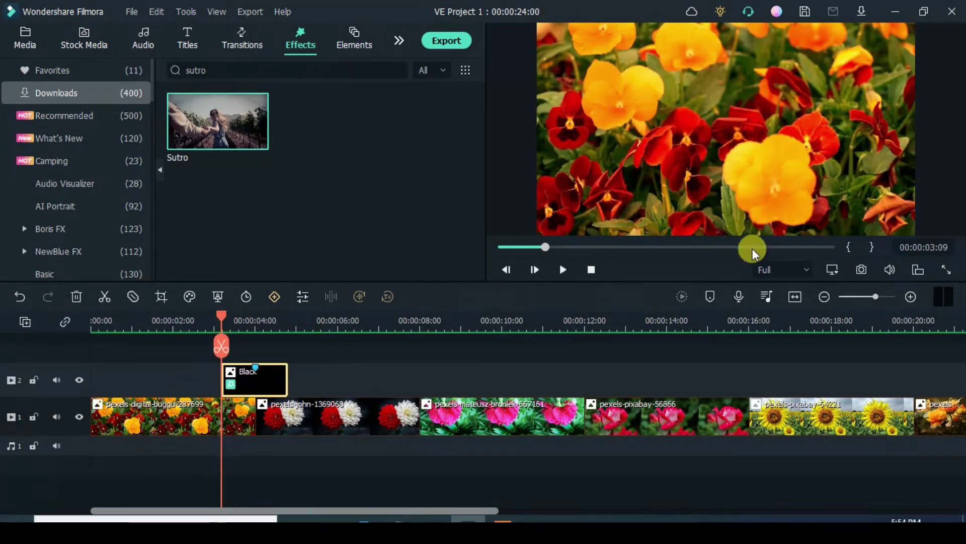
{"action": "right_click", "coordinate": [249, 385]}
{"action": "left_click", "coordinate": [280, 123]}
{"action": "left_click_drag", "start_coordinate": [220, 319], "coordinate": [390, 322]}
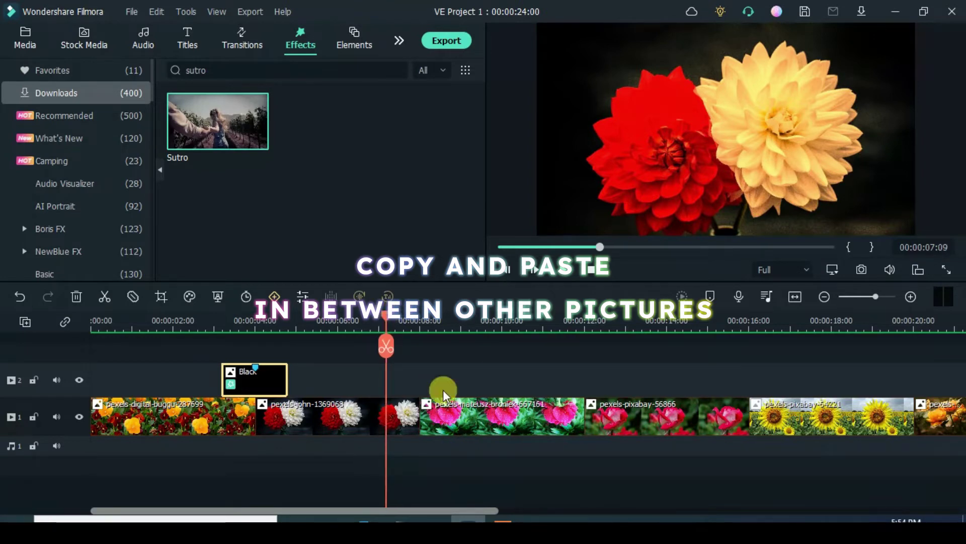
{"action": "right_click", "coordinate": [401, 384]}
{"action": "left_click", "coordinate": [452, 140]}
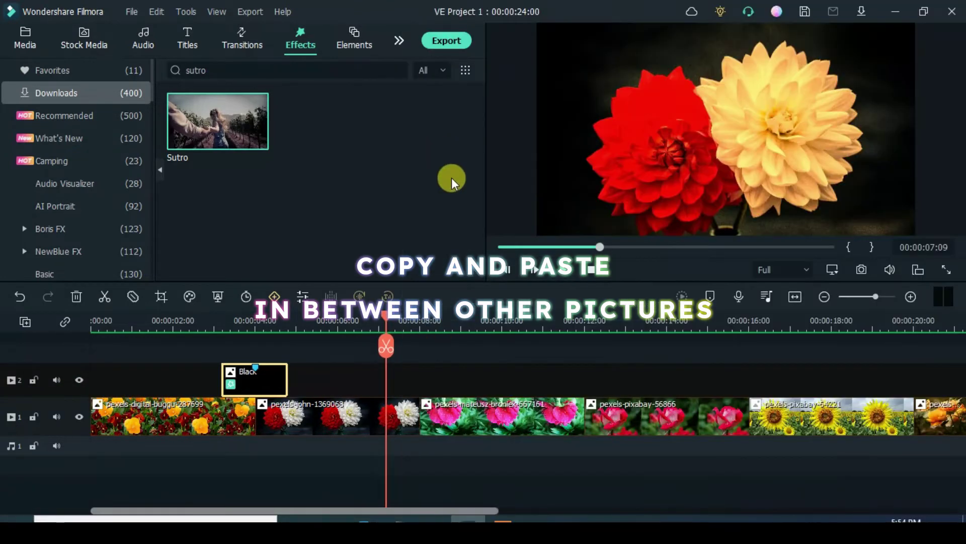
{"action": "key", "text": "ctrl+v"}
- Paste another Black clip over the cut between the third image and the rose image
{"action": "left_click_drag", "start_coordinate": [450, 323], "coordinate": [552, 323]}
{"action": "right_click", "coordinate": [570, 391]}
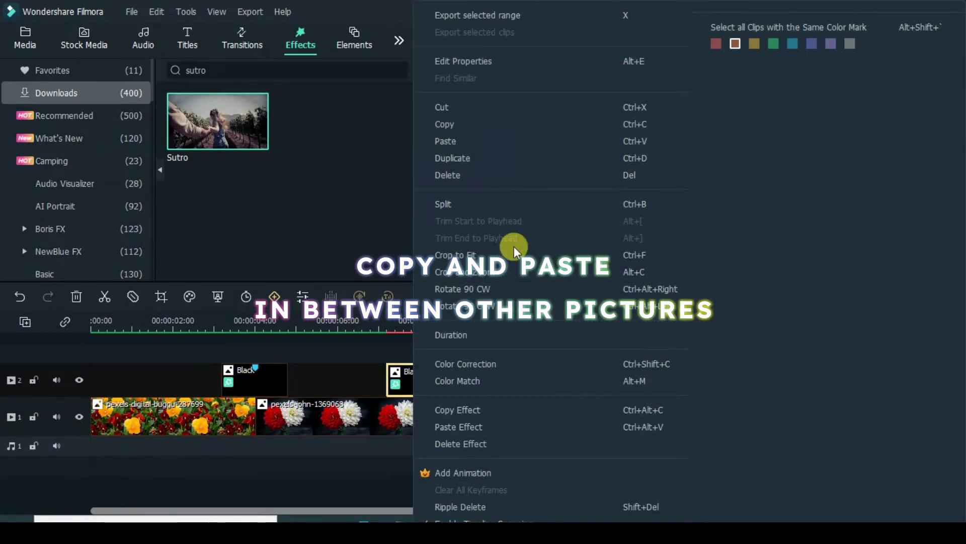
{"action": "left_click", "coordinate": [477, 147]}
{"action": "key", "text": "ctrl+v"}
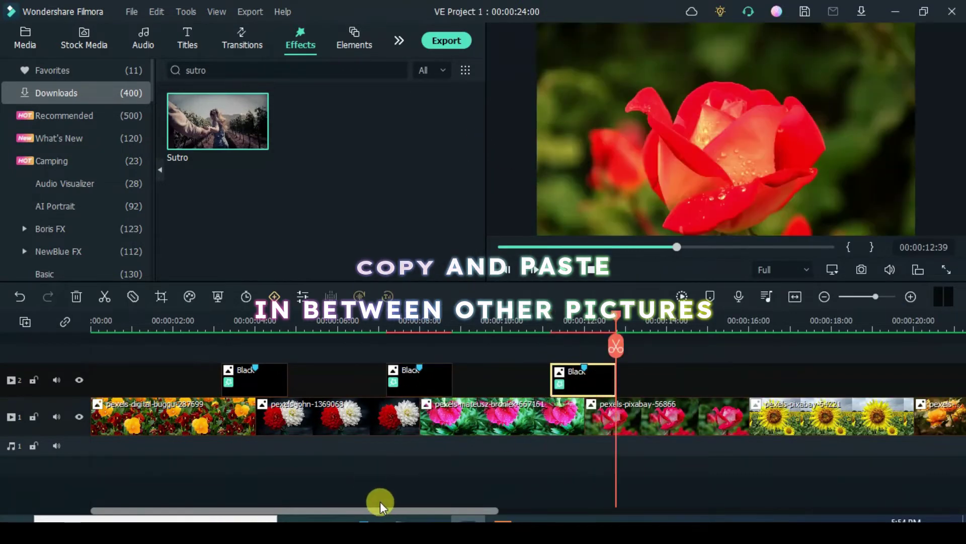
- Paste a Black clip at 00:00:15:09, over the cut between the rose and sunflower images
{"action": "left_click_drag", "start_coordinate": [379, 502], "coordinate": [481, 501]}
{"action": "mouse_move", "coordinate": [383, 326]}
{"action": "left_mouse_down"}
{"action": "mouse_move", "coordinate": [399, 325]}
{"action": "mouse_move", "coordinate": [387, 319]}
{"action": "left_mouse_up"}
{"action": "right_click", "coordinate": [412, 360]}
{"action": "left_click", "coordinate": [439, 147]}
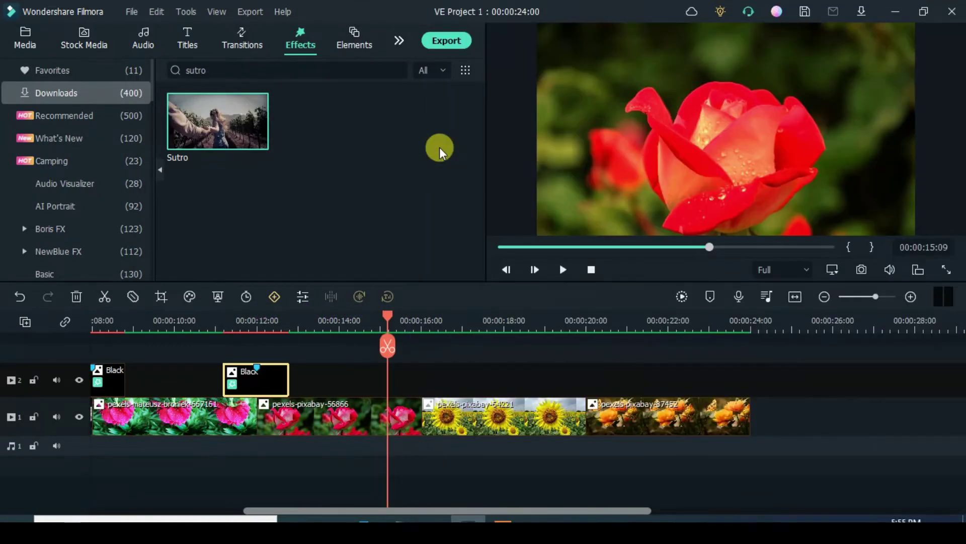
{"action": "key", "text": "ctrl+v"}
- Paste a Black clip over the cut between the sunflower image and the last image
{"action": "left_click_drag", "start_coordinate": [472, 322], "coordinate": [553, 328]}
{"action": "right_click", "coordinate": [554, 352]}
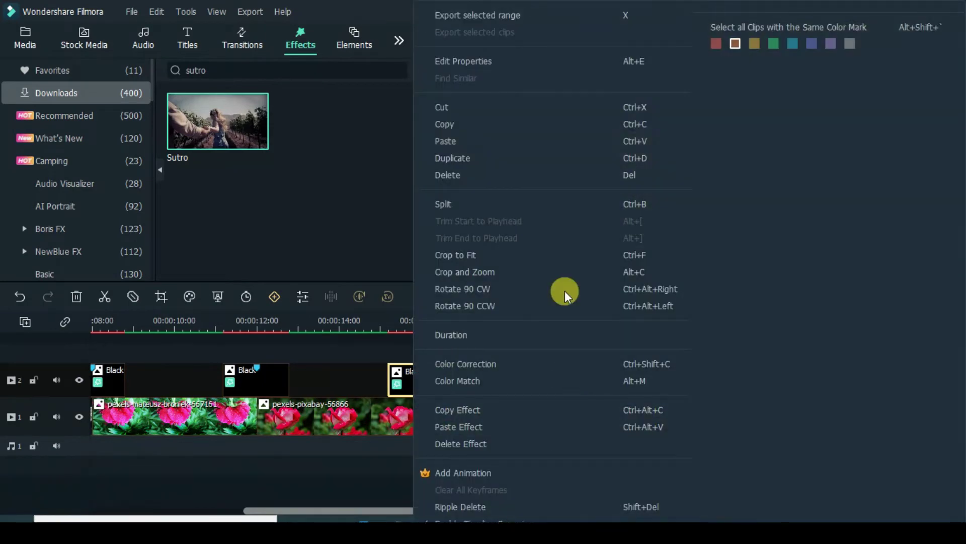
{"action": "left_click", "coordinate": [453, 140]}
- Render and play a preview of the slideshow, and return the playhead to the beginning
{"action": "left_click", "coordinate": [591, 270]}
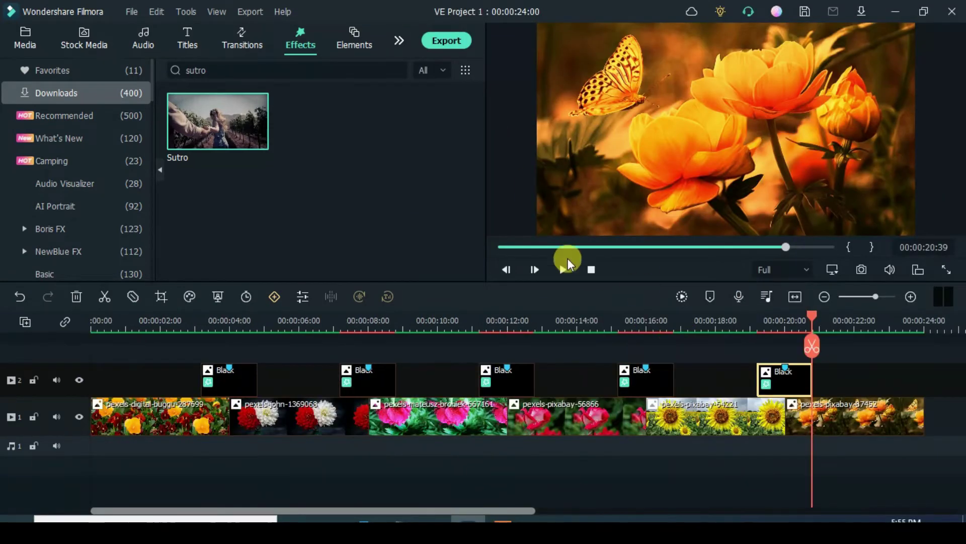
{"action": "left_click", "coordinate": [684, 292]}
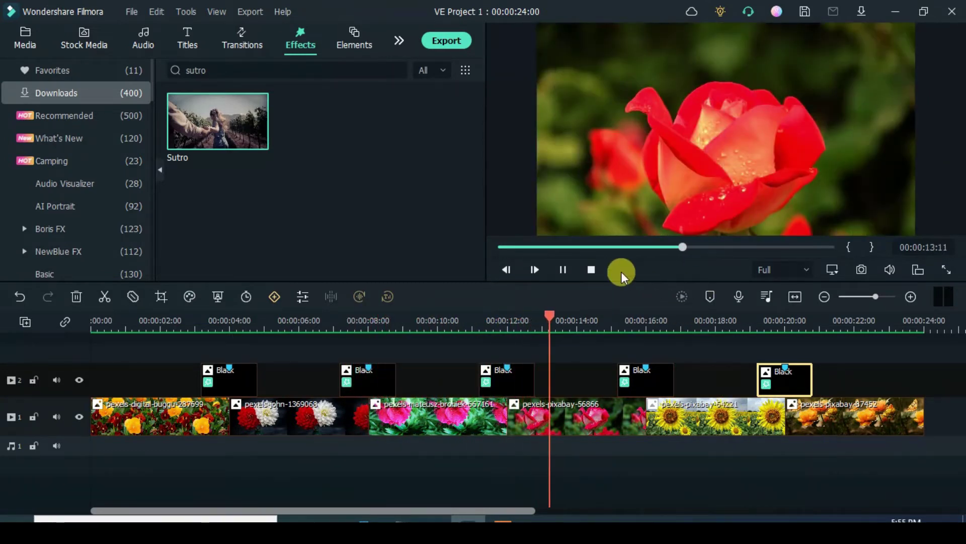
{"action": "left_click", "coordinate": [501, 247]}
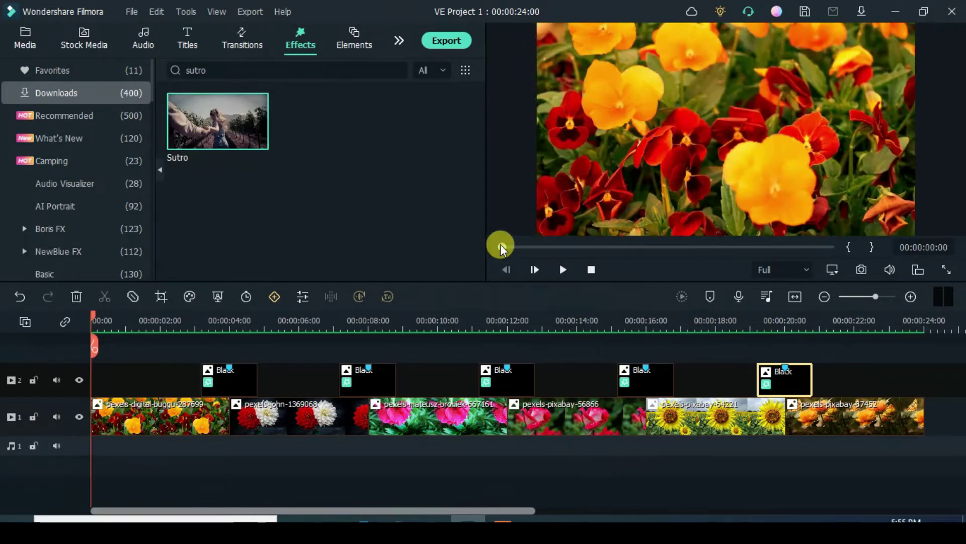
- Add two new video tracks above the Black clips and lock video tracks 1 and 2
{"action": "left_click", "coordinate": [25, 321]}
{"action": "left_click", "coordinate": [64, 346]}
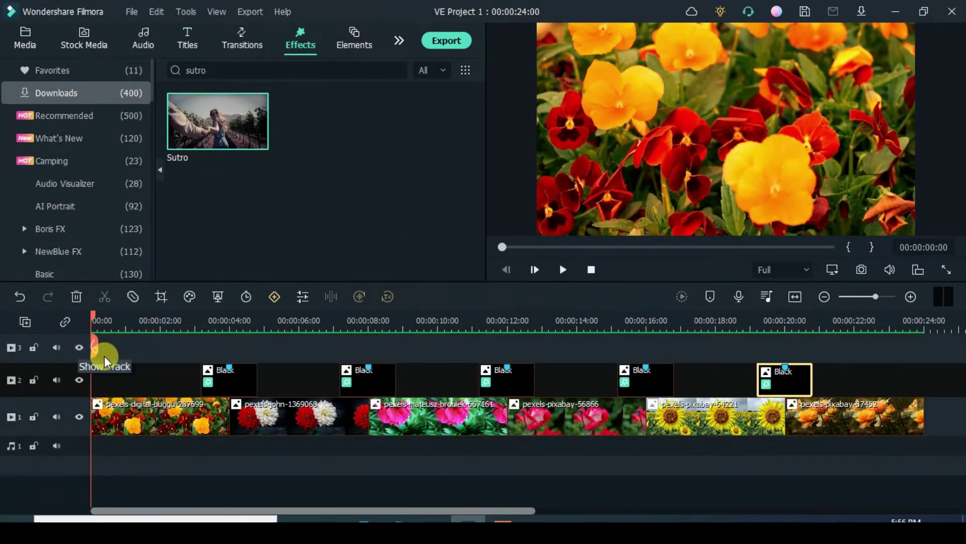
{"action": "left_click", "coordinate": [28, 323]}
{"action": "left_click", "coordinate": [39, 338]}
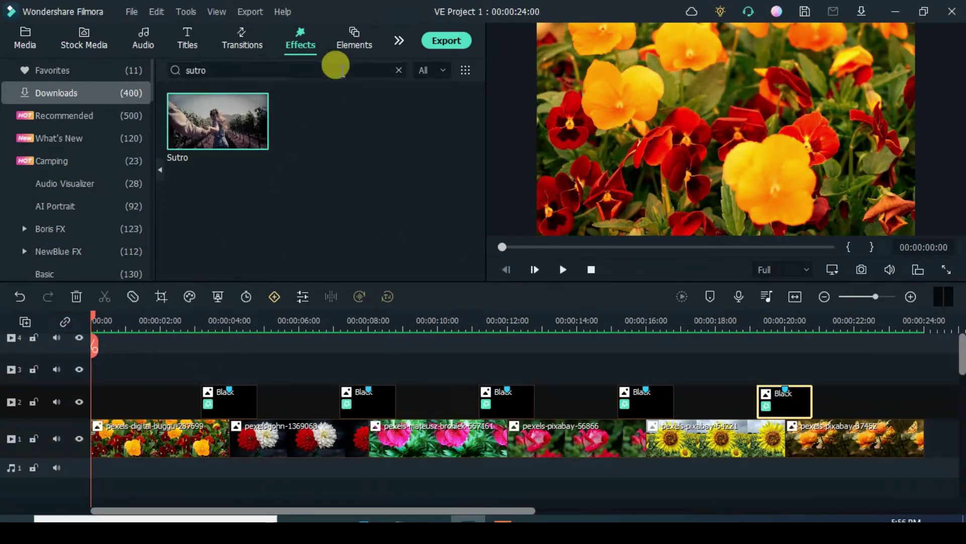
{"action": "left_click", "coordinate": [33, 401]}
{"action": "left_click", "coordinate": [34, 439]}
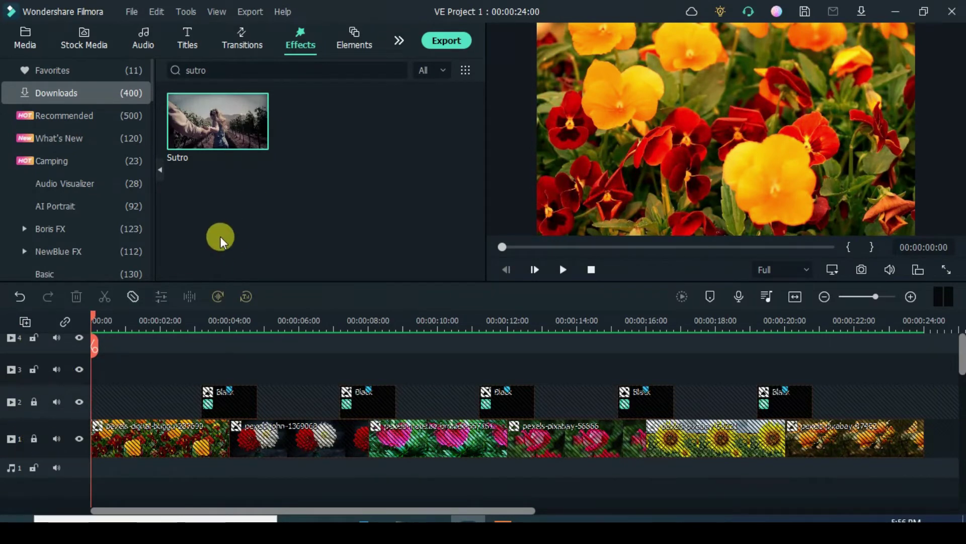
- Add the favorite effect Roll Film Template Overlay 04 on video track 3, spanning the whole slideshow
{"action": "left_click", "coordinate": [69, 71]}
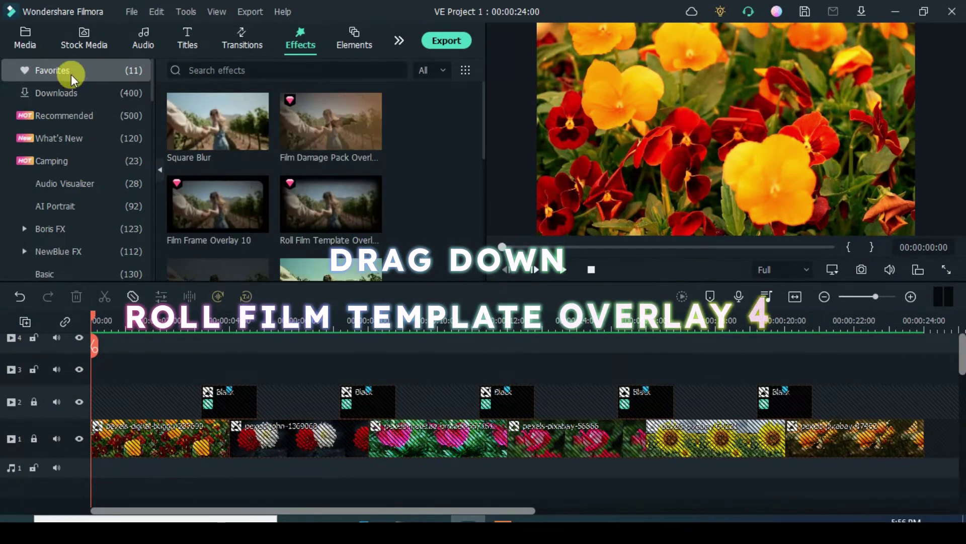
{"action": "left_click_drag", "start_coordinate": [482, 108], "coordinate": [509, 115]}
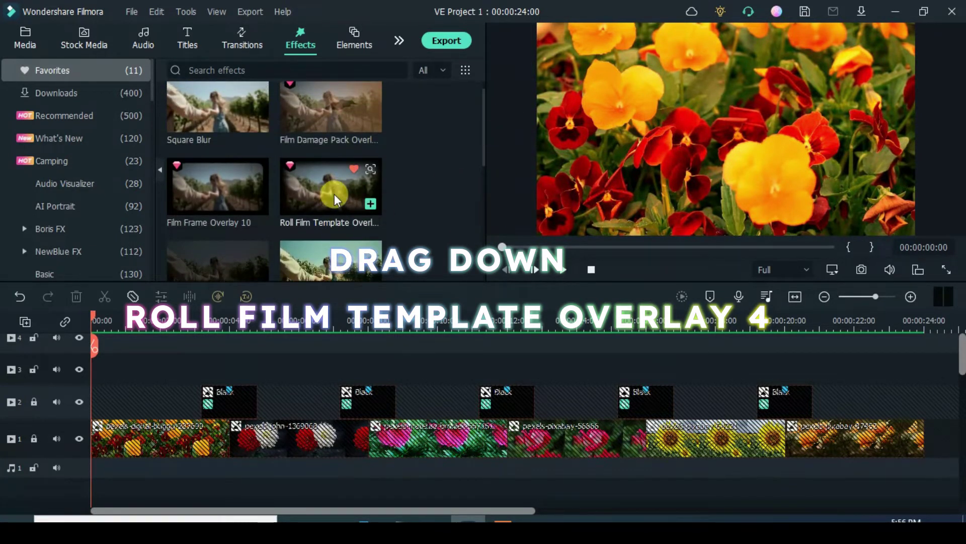
{"action": "left_click_drag", "start_coordinate": [325, 201], "coordinate": [923, 361]}
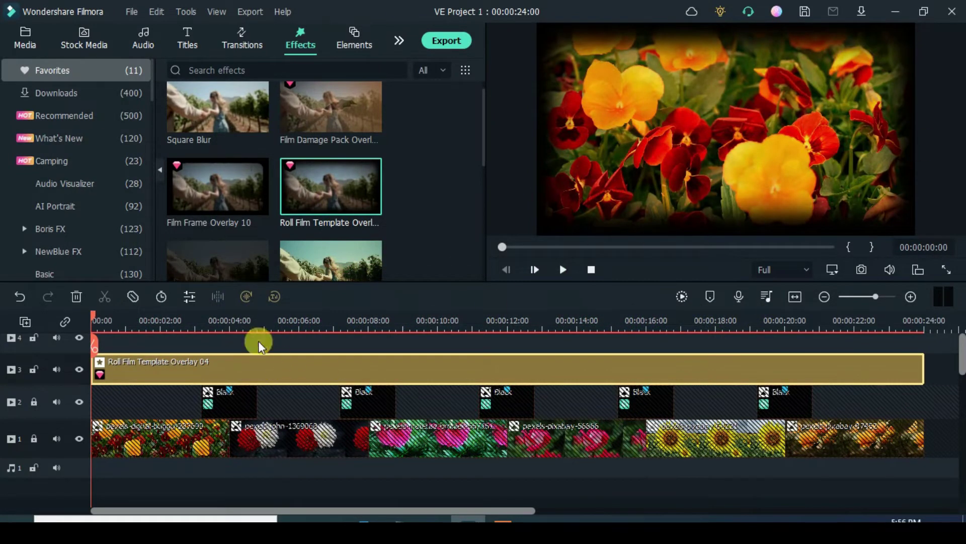
- Add the favorite effect OLD-FILM-SCRATCHES on video track 4 across the whole slideshow, and create more video tracks above it
{"action": "left_click_drag", "start_coordinate": [485, 138], "coordinate": [388, 264]}
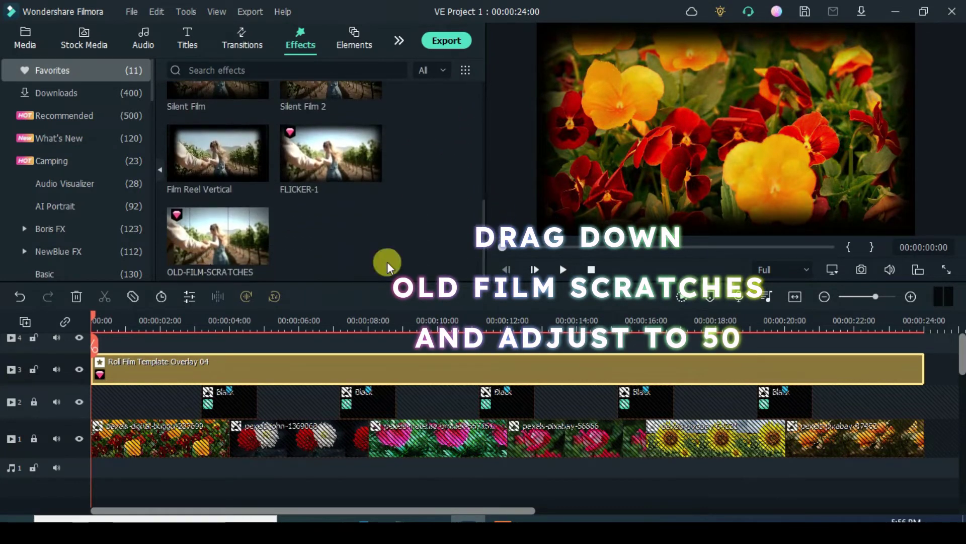
{"action": "left_click_drag", "start_coordinate": [106, 346], "coordinate": [107, 347]}
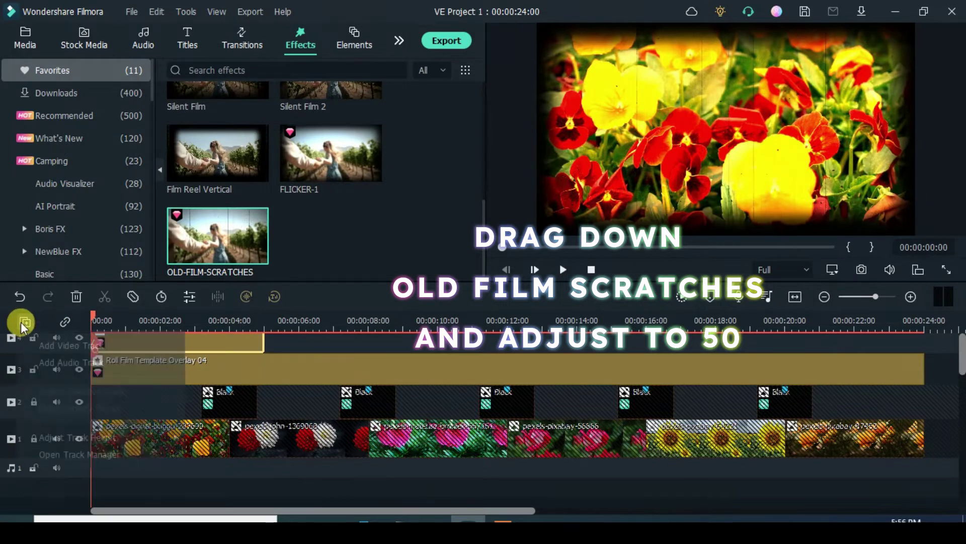
{"action": "left_click", "coordinate": [25, 321]}
{"action": "left_click", "coordinate": [47, 345]}
{"action": "left_click", "coordinate": [26, 321]}
{"action": "left_click", "coordinate": [44, 344]}
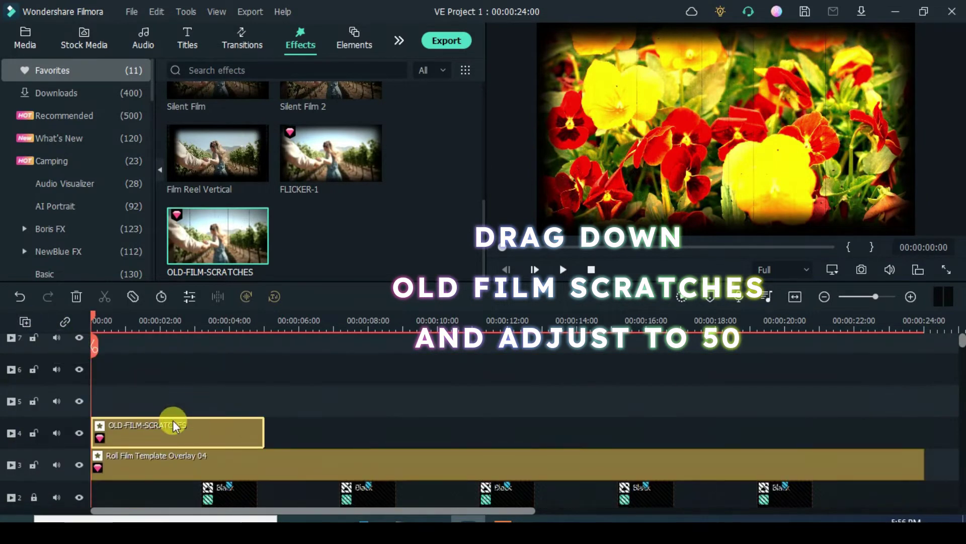
{"action": "left_click_drag", "start_coordinate": [260, 429], "coordinate": [926, 420]}
- Set the opacity of the OLD-FILM-SCRATCHES effect to 50
{"action": "double_click", "coordinate": [256, 433]}
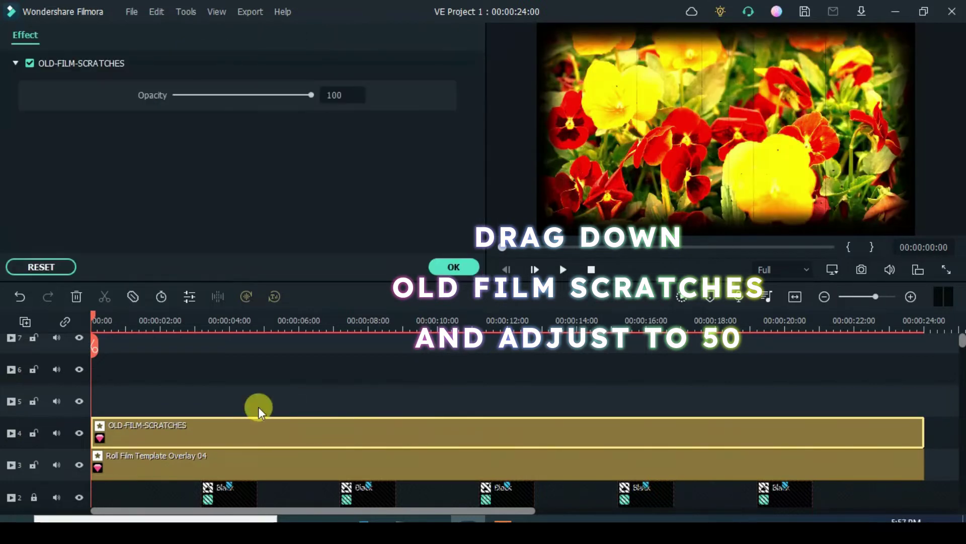
{"action": "double_click", "coordinate": [339, 94]}
{"action": "type", "text": "50"}
{"action": "key", "text": "Return"}
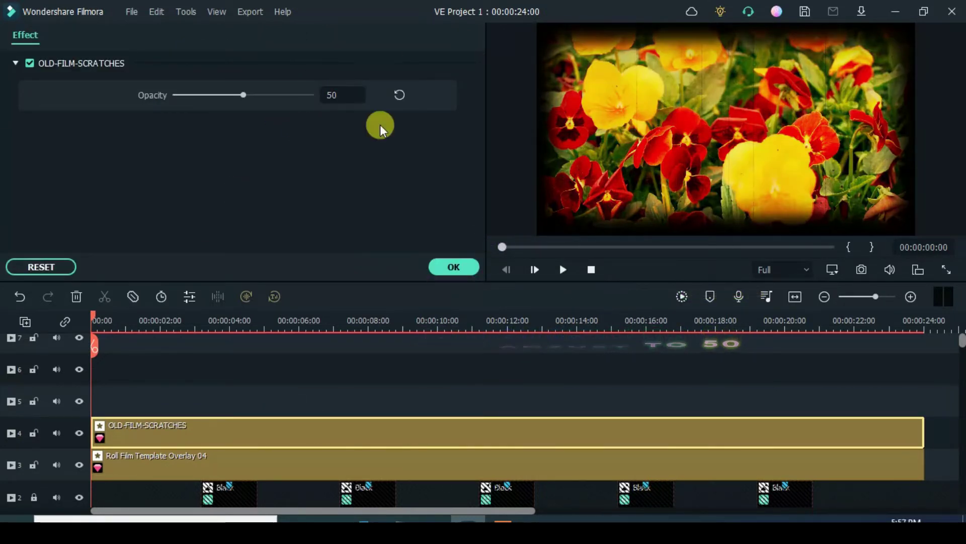
{"action": "left_click", "coordinate": [455, 267]}
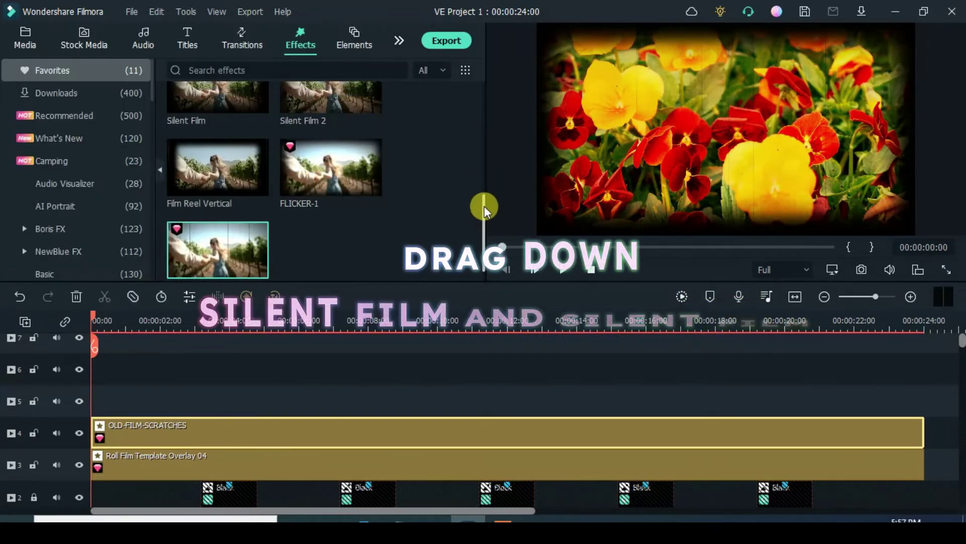
- Add the Silent Film effect on video track 5 and Silent Film 2 on track 6, both spanning the whole slideshow
{"action": "scroll", "coordinate": [167, 177], "scroll_direction": "up", "scroll_amount": 2}
{"action": "left_click_drag", "start_coordinate": [167, 177], "coordinate": [117, 398]}
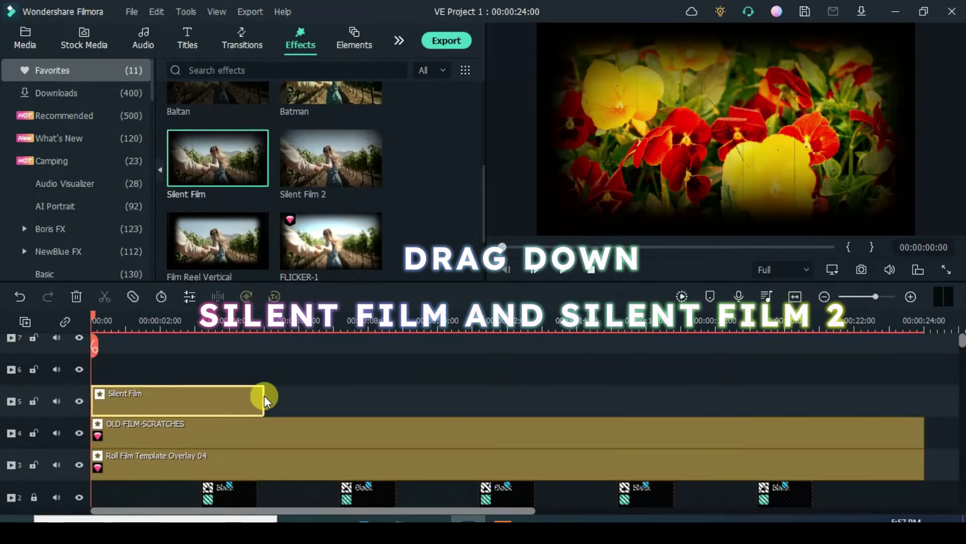
{"action": "left_click_drag", "start_coordinate": [264, 394], "coordinate": [919, 391]}
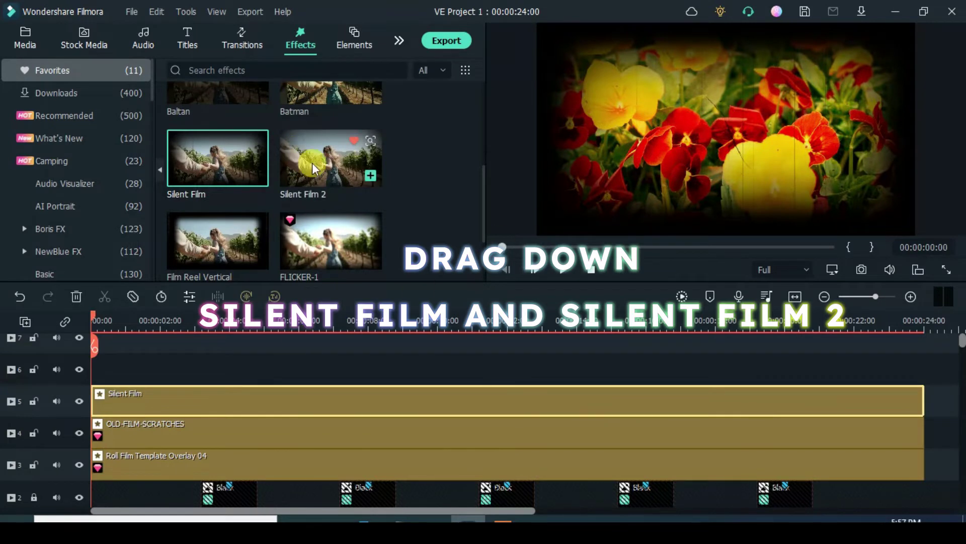
{"action": "left_click_drag", "start_coordinate": [312, 162], "coordinate": [95, 361]}
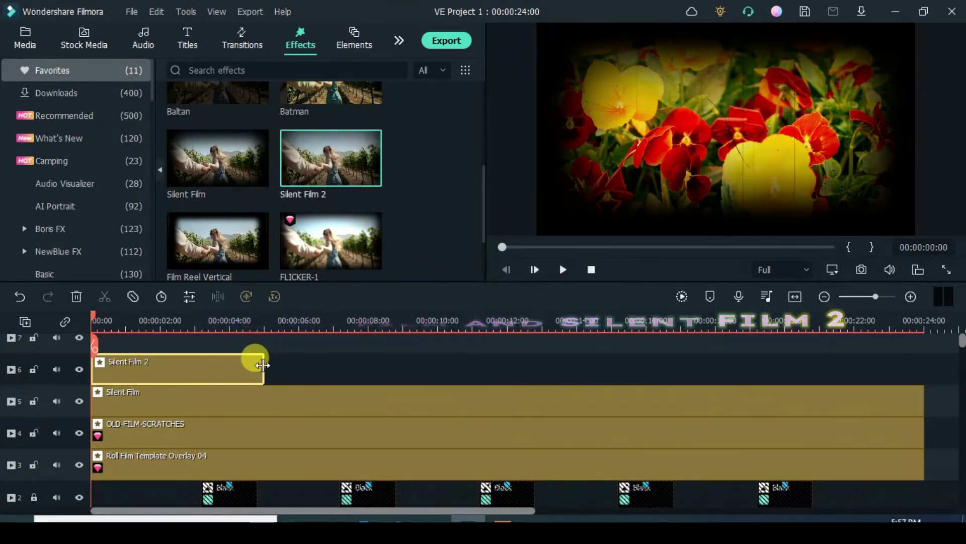
{"action": "left_click_drag", "start_coordinate": [263, 364], "coordinate": [920, 368]}
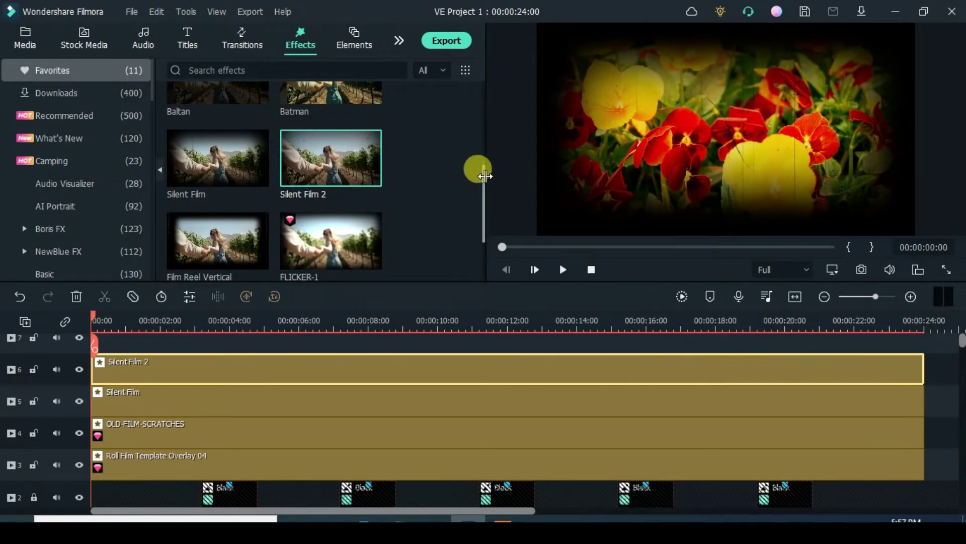
- Add another video track and place the FLICKER-1 effect on video track 7, spanning the whole slideshow
{"action": "left_click_drag", "start_coordinate": [483, 189], "coordinate": [483, 211]}
{"action": "left_click", "coordinate": [23, 325]}
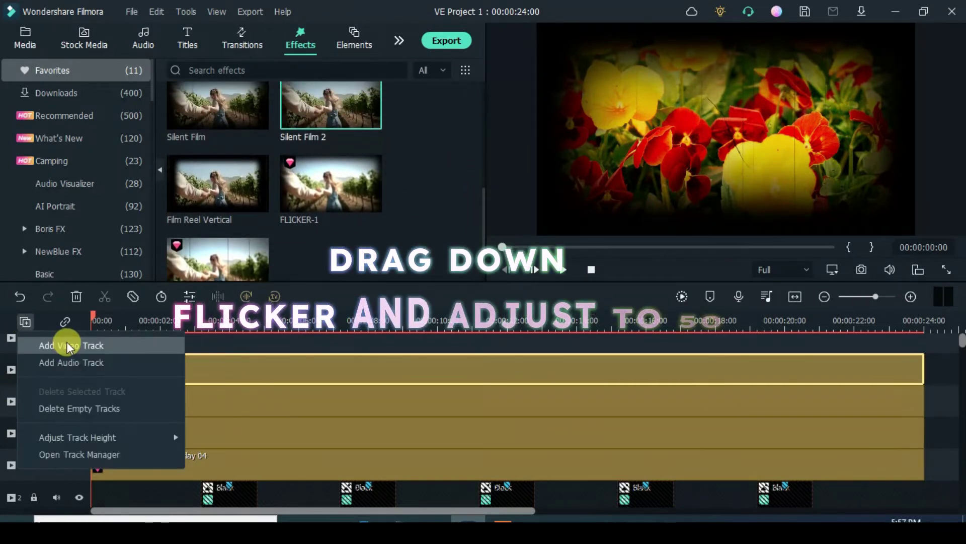
{"action": "left_click", "coordinate": [66, 342]}
{"action": "left_click_drag", "start_coordinate": [279, 215], "coordinate": [924, 371]}
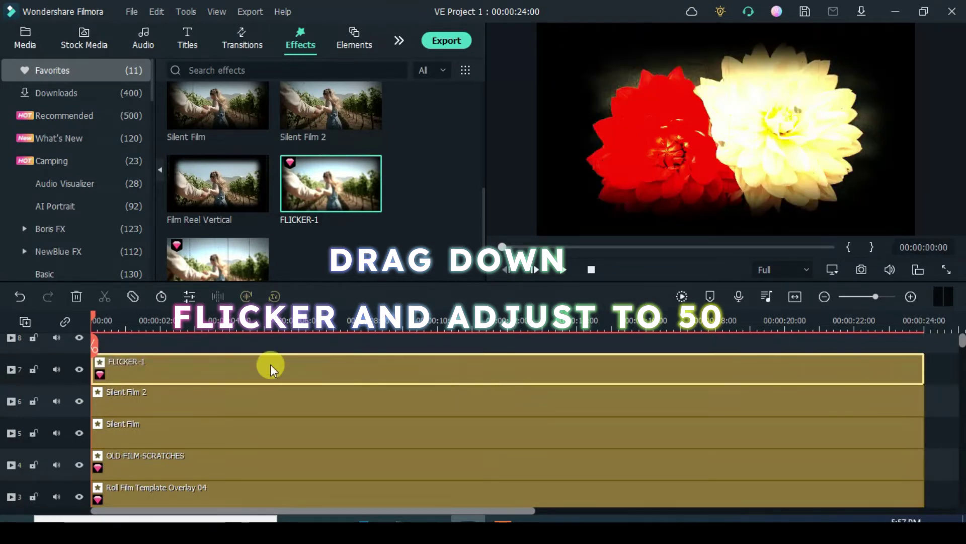
- Set the opacity of the FLICKER-1 effect to 50
{"action": "double_click", "coordinate": [270, 364]}
{"action": "left_click", "coordinate": [331, 91]}
{"action": "type", "text": "5"}
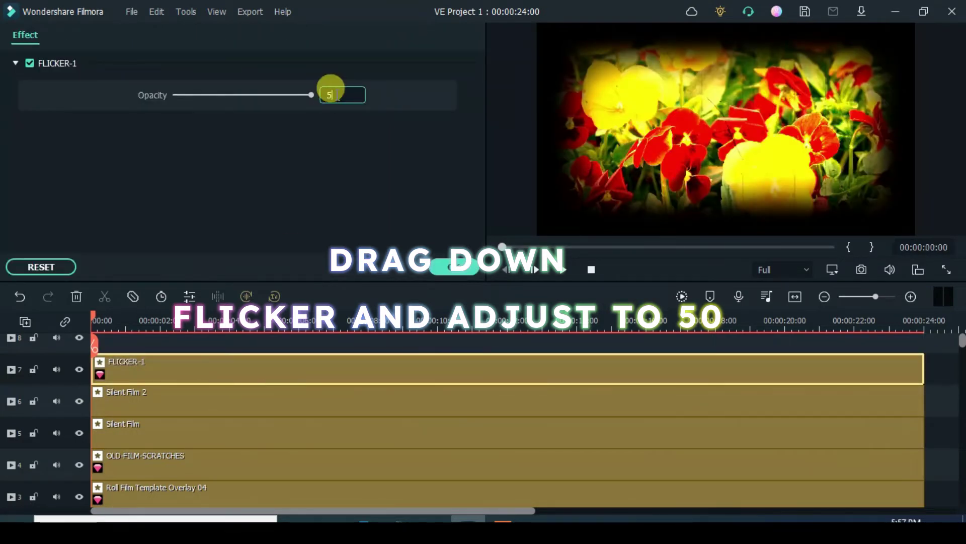
{"action": "type", "text": "0"}
{"action": "key", "text": "Return"}
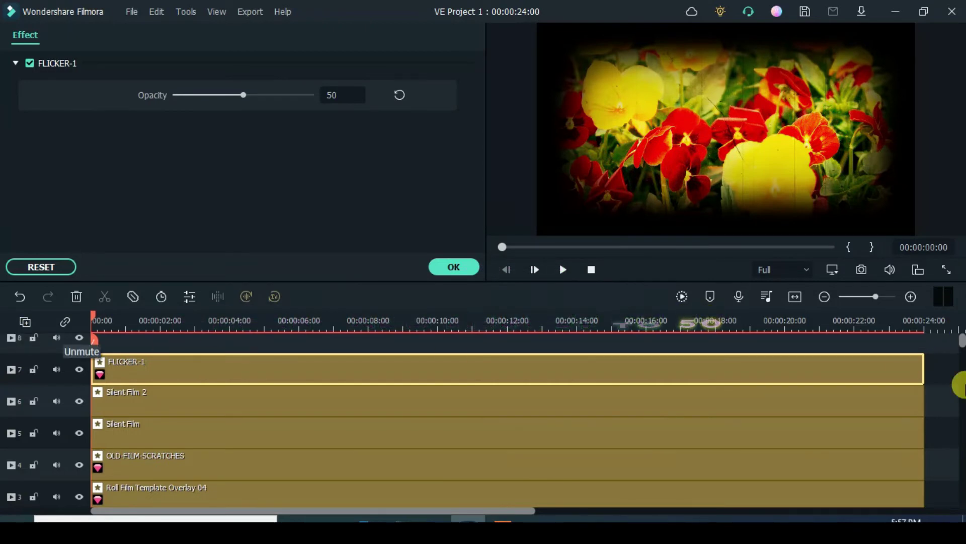
- Set the timeline track height to Small and unlock video tracks 1 and 2
{"action": "left_click_drag", "start_coordinate": [960, 342], "coordinate": [962, 417]}
{"action": "left_click", "coordinate": [25, 324]}
{"action": "left_click", "coordinate": [211, 436]}
{"action": "left_click_drag", "start_coordinate": [962, 466], "coordinate": [962, 367]}
{"action": "left_click", "coordinate": [31, 444]}
{"action": "left_click", "coordinate": [33, 462]}
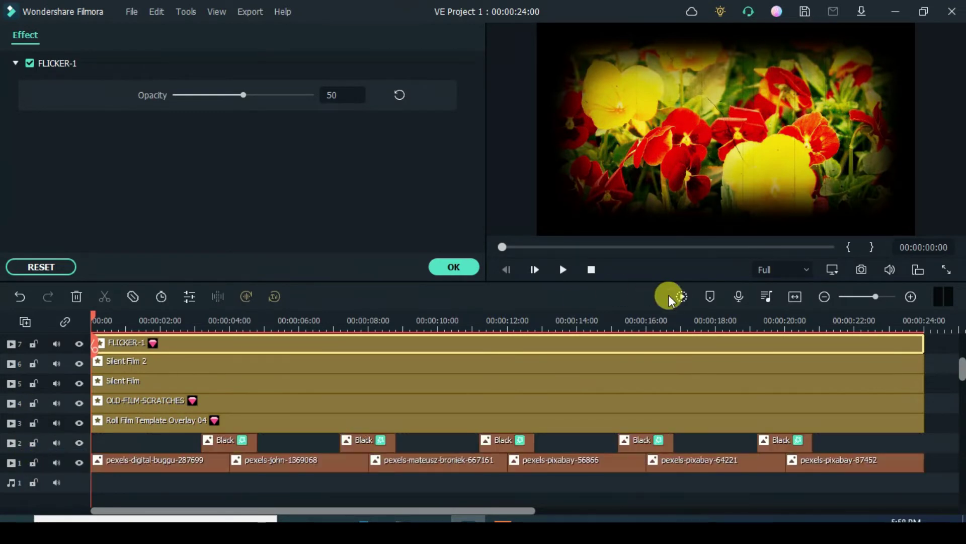
- Render and play a preview of the slideshow with all film overlays, and export it as a video
{"action": "left_click", "coordinate": [680, 296]}
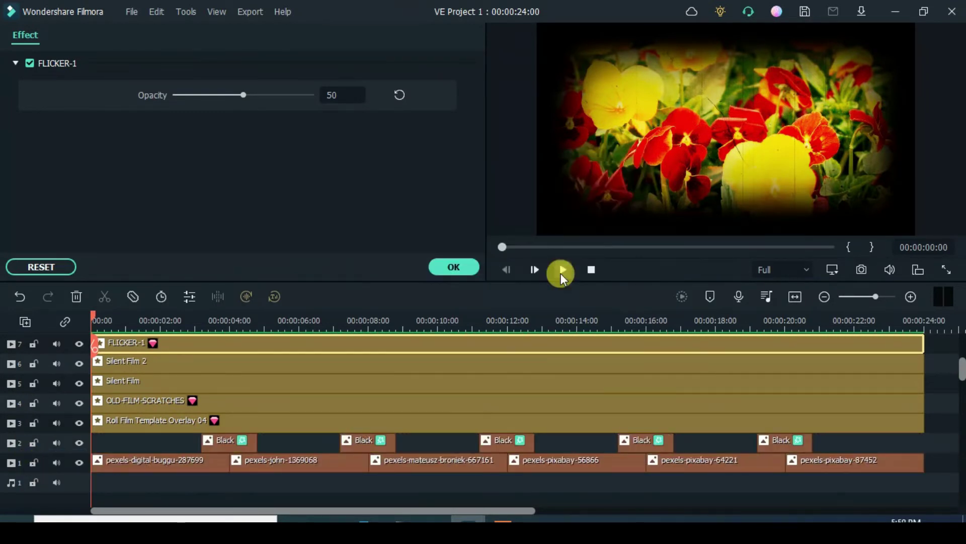
{"action": "left_click", "coordinate": [562, 271]}
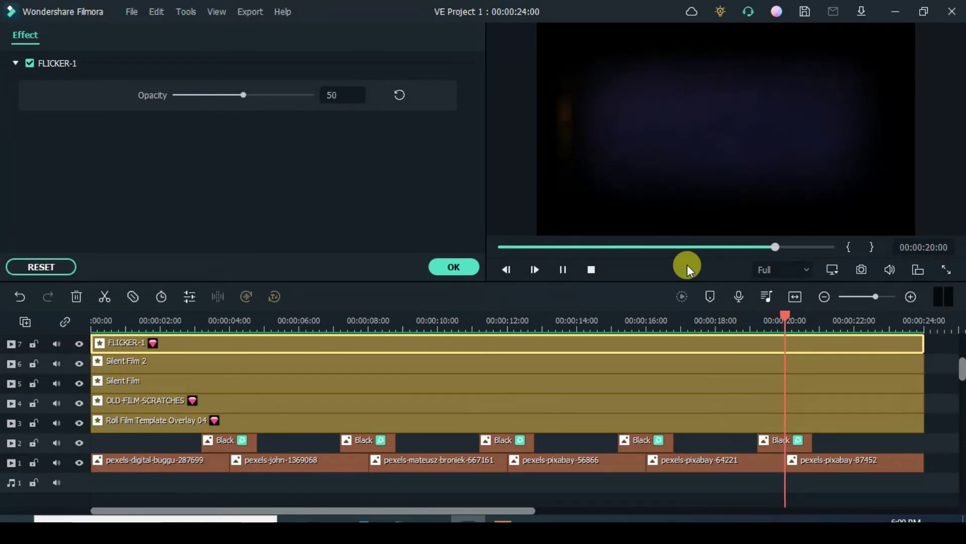
{"action": "left_click", "coordinate": [466, 264]}
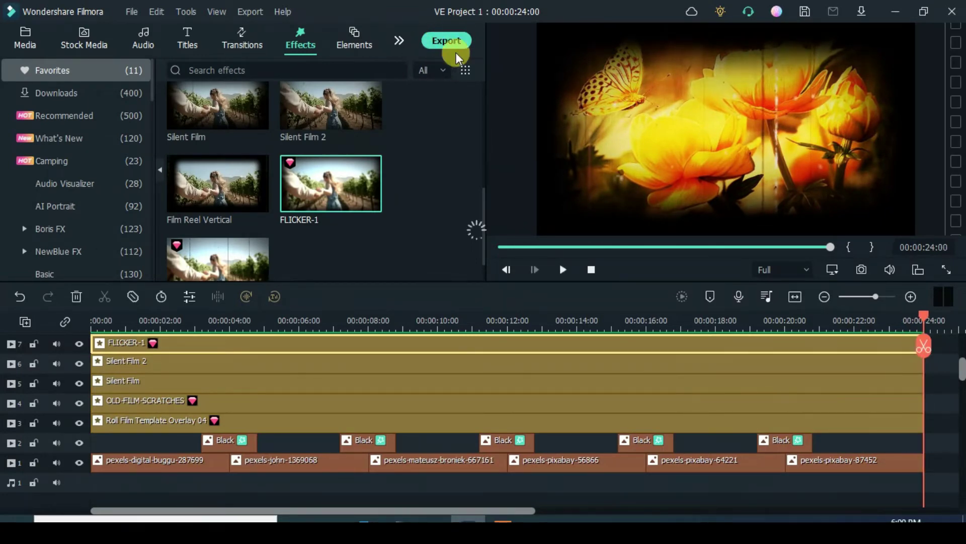
{"action": "left_click", "coordinate": [443, 40]}
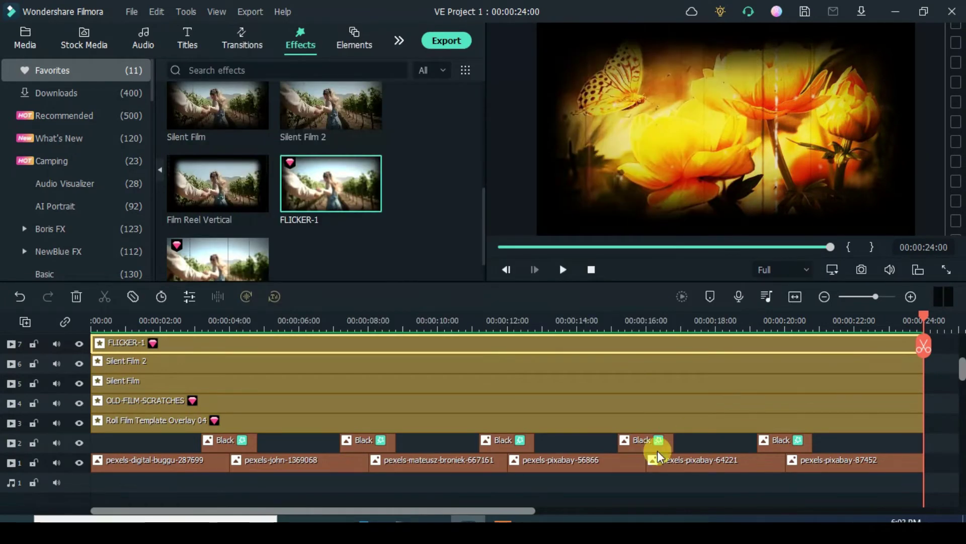
- Delete all clips and effects from the timeline and import the exported video film pro into the project media
{"action": "key", "text": "ctrl+a"}
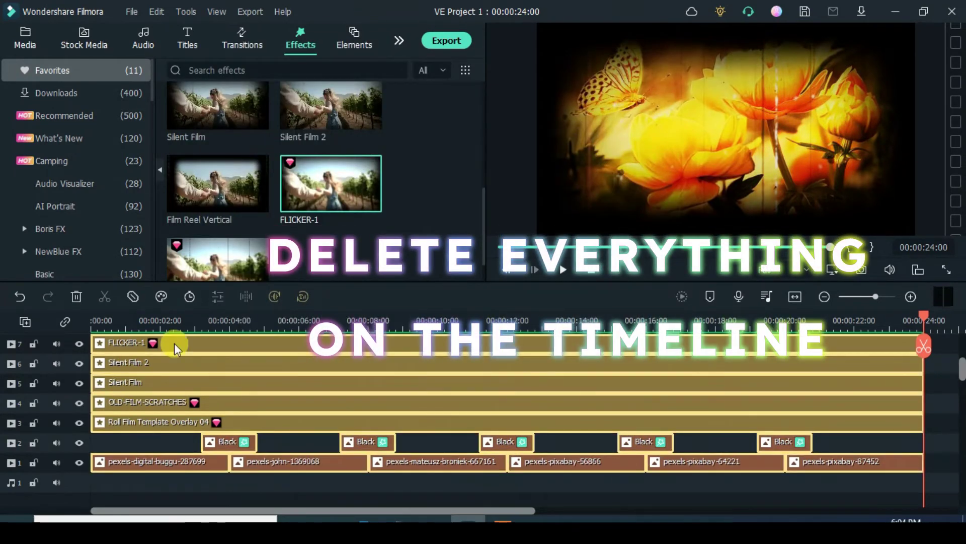
{"action": "left_click", "coordinate": [77, 296]}
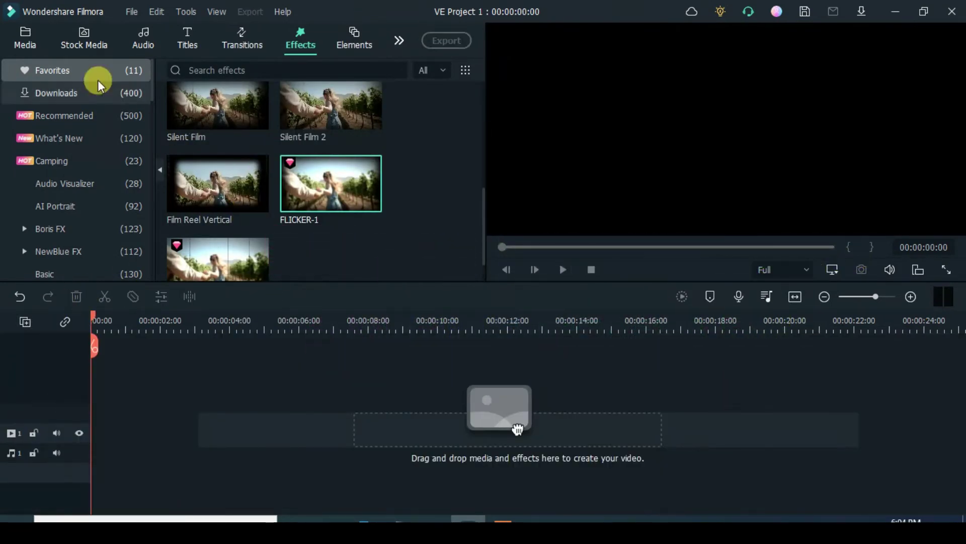
{"action": "left_click", "coordinate": [22, 41]}
{"action": "left_click", "coordinate": [104, 76]}
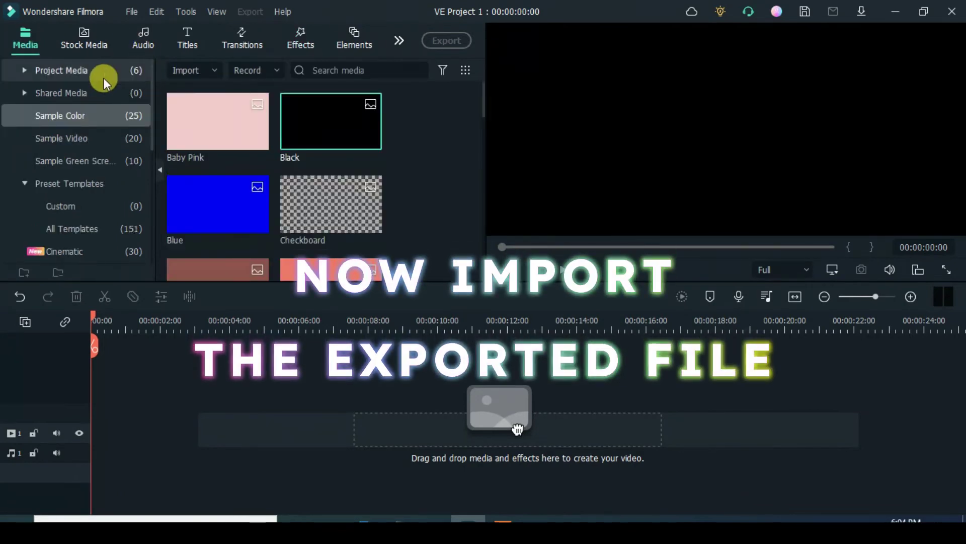
{"action": "left_click", "coordinate": [214, 75]}
{"action": "left_click", "coordinate": [198, 90]}
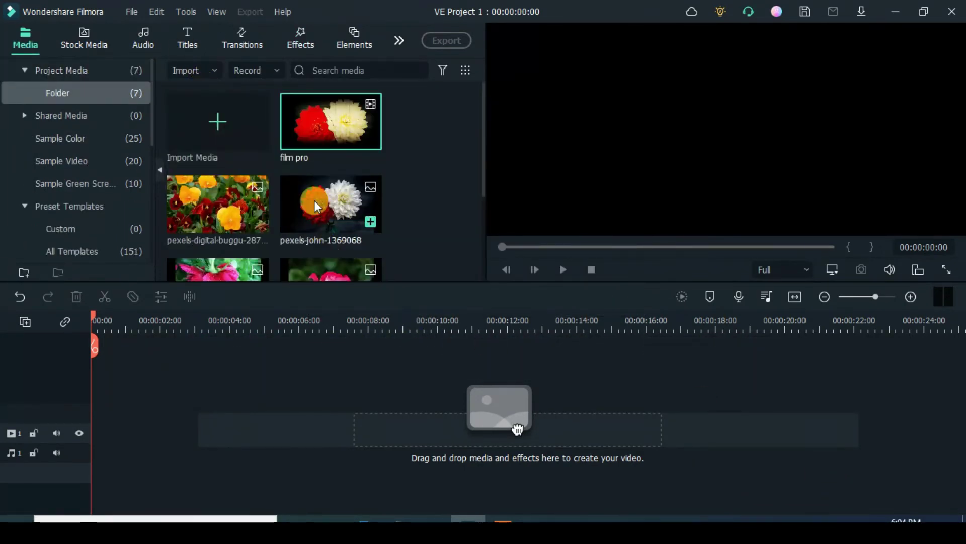
- Add a video track and place the film pro video at the start of video track 2
{"action": "left_click", "coordinate": [25, 322]}
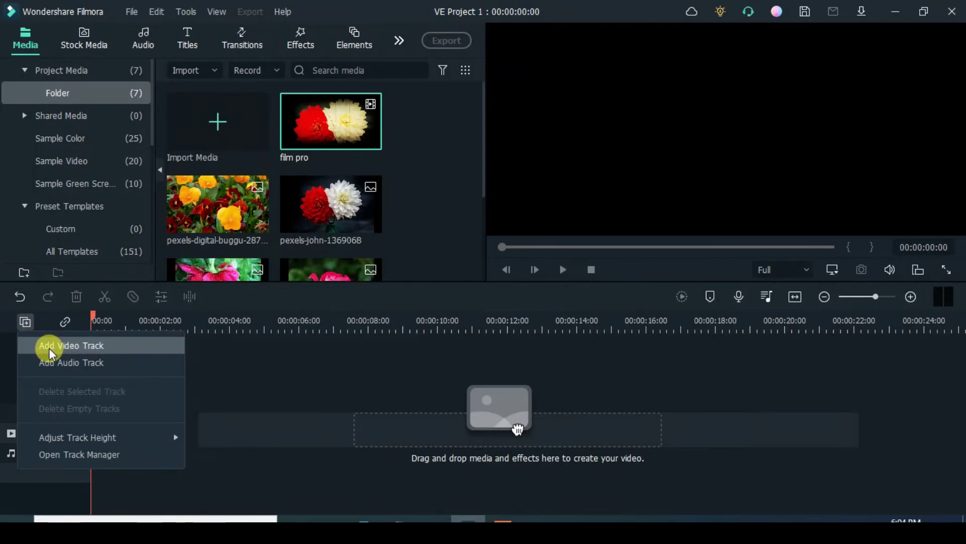
{"action": "left_click", "coordinate": [50, 347]}
{"action": "left_click_drag", "start_coordinate": [296, 122], "coordinate": [95, 393]}
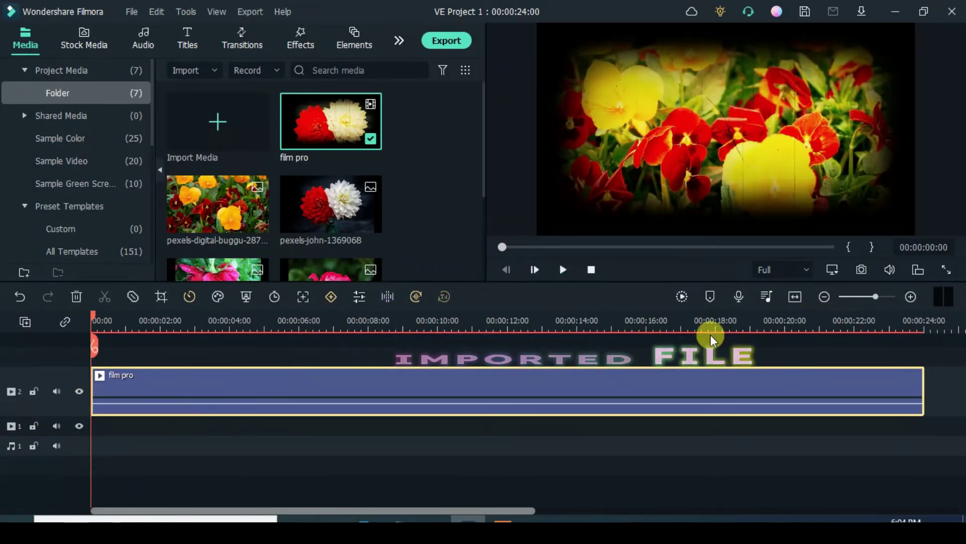
- Place the Black sample color on video track 1 beneath film pro and extend it to the video's full length
{"action": "left_click", "coordinate": [76, 143]}
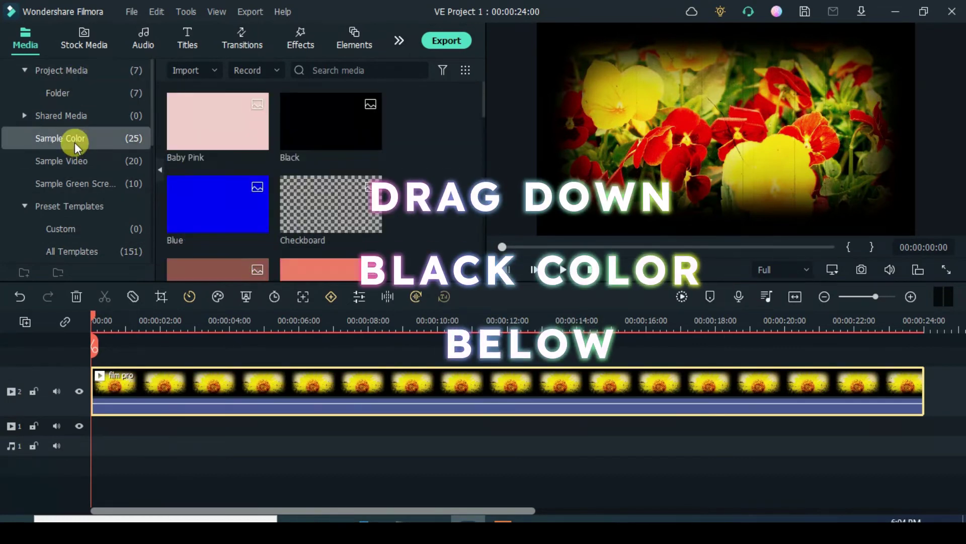
{"action": "left_click_drag", "start_coordinate": [306, 116], "coordinate": [190, 442]}
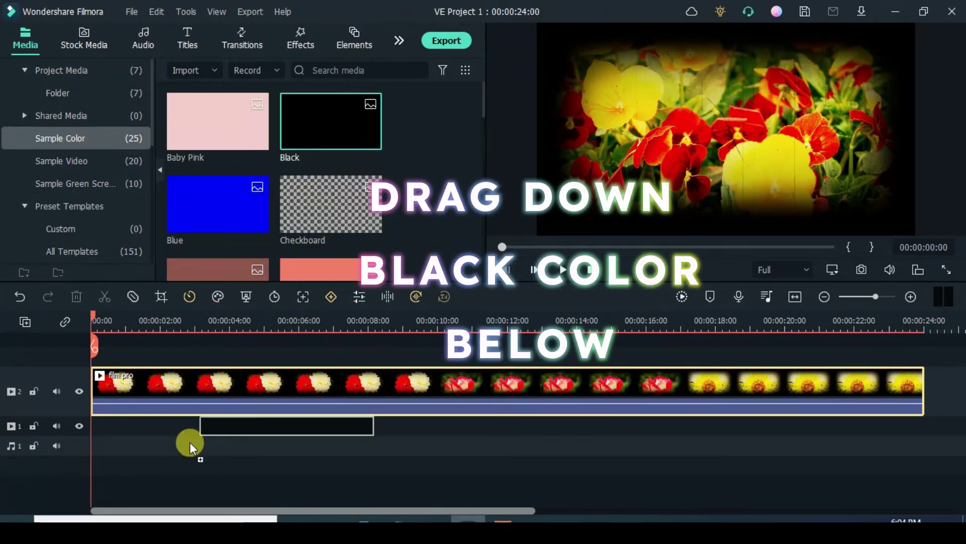
{"action": "left_click_drag", "start_coordinate": [105, 429], "coordinate": [134, 427]}
{"action": "left_click_drag", "start_coordinate": [262, 426], "coordinate": [918, 431]}
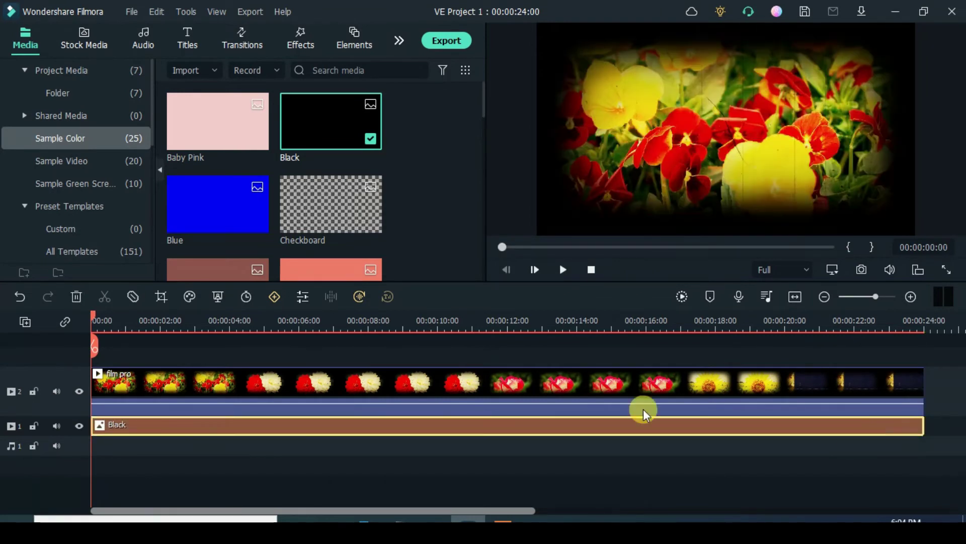
- Reduce the height of the film pro and Black tracks to Small
{"action": "left_click", "coordinate": [25, 322]}
{"action": "mouse_move", "coordinate": [119, 439]}
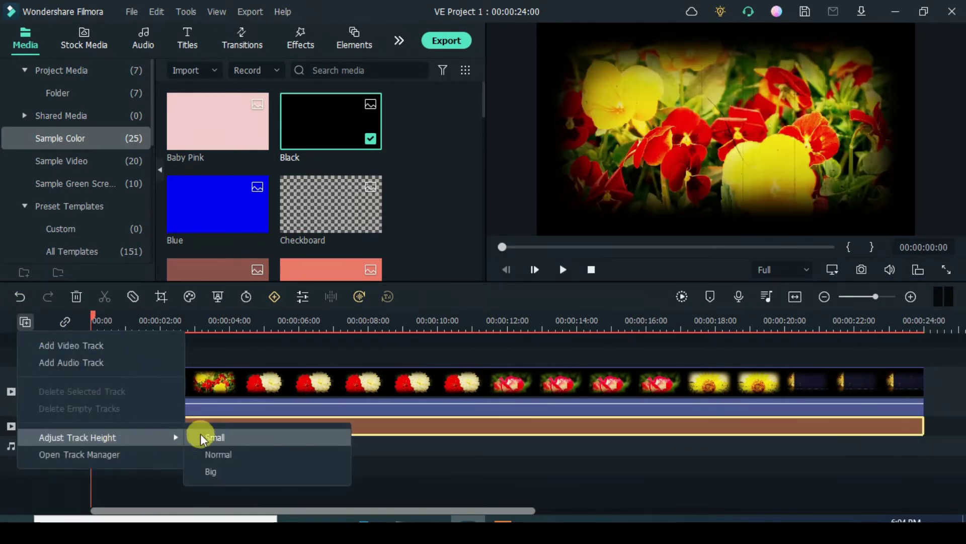
{"action": "left_click", "coordinate": [204, 436]}
- Scale the film pro clip down to 90%
{"action": "left_click", "coordinate": [376, 407]}
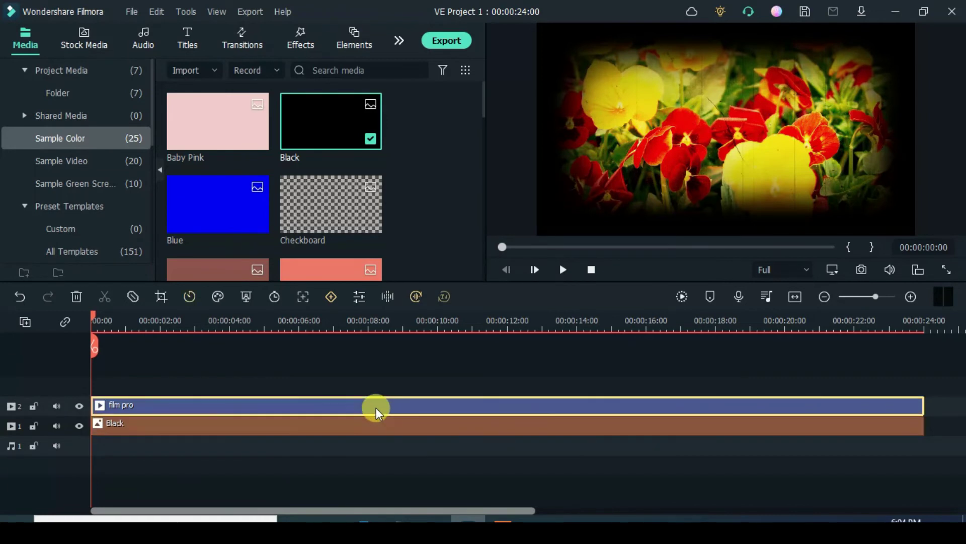
{"action": "double_click", "coordinate": [327, 402]}
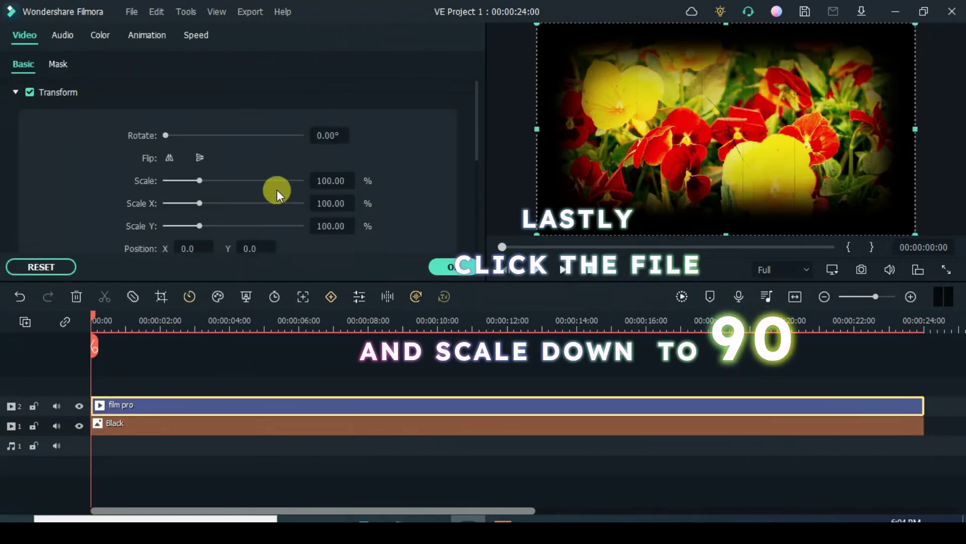
{"action": "left_click_drag", "start_coordinate": [204, 181], "coordinate": [192, 180]}
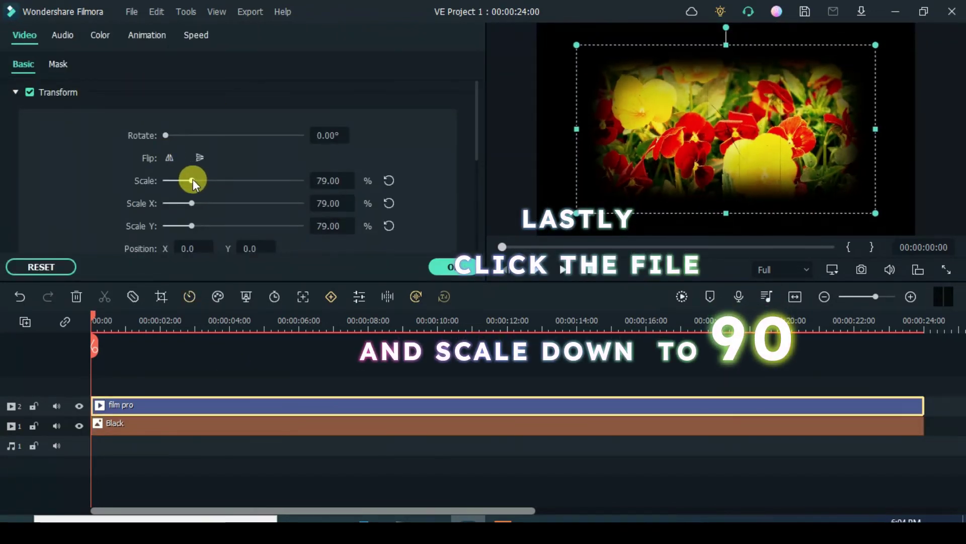
{"action": "double_click", "coordinate": [322, 179]}
{"action": "type", "text": "90"}
{"action": "key", "text": "Return"}
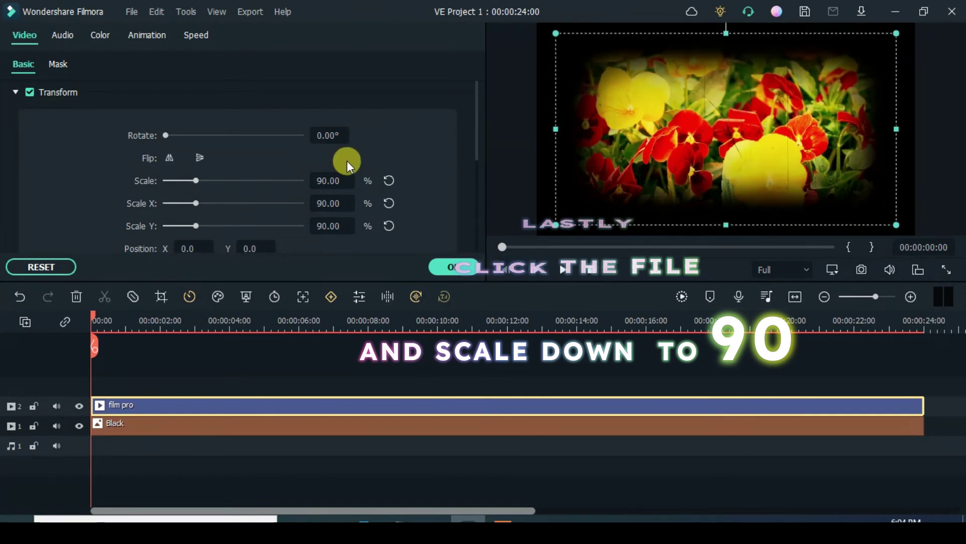
- Render a preview of the scaled-down video over the black background and play it from the beginning
{"action": "key", "text": "Return"}
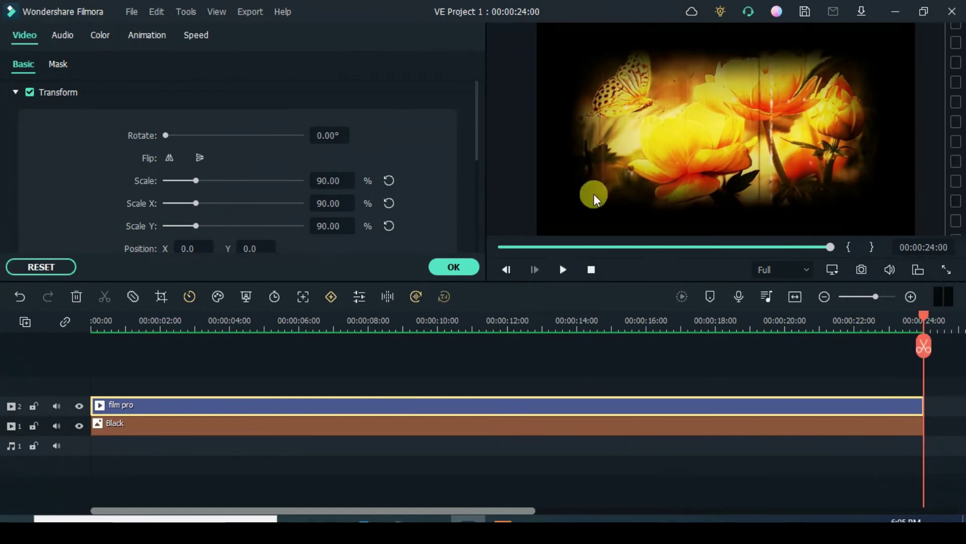
{"action": "left_click", "coordinate": [499, 248]}
{"action": "left_click", "coordinate": [563, 270]}
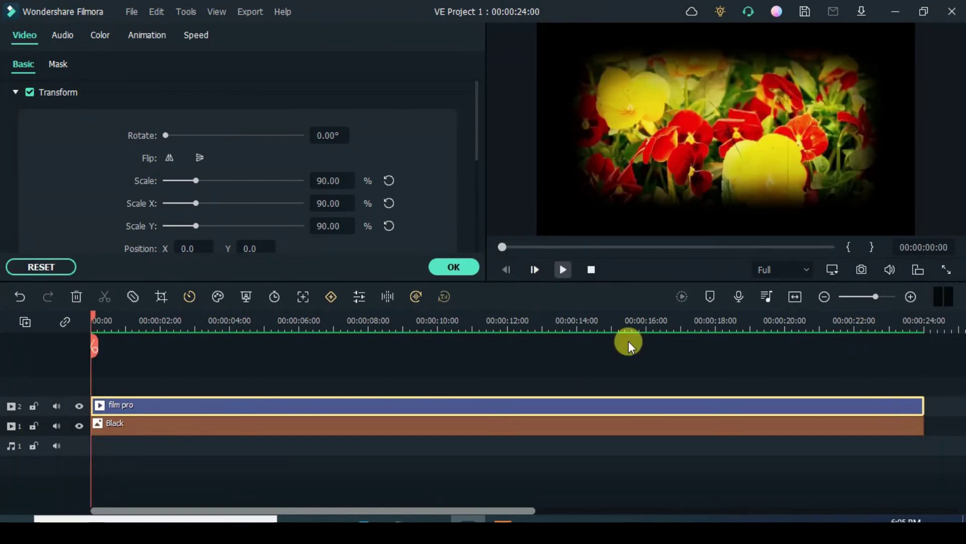